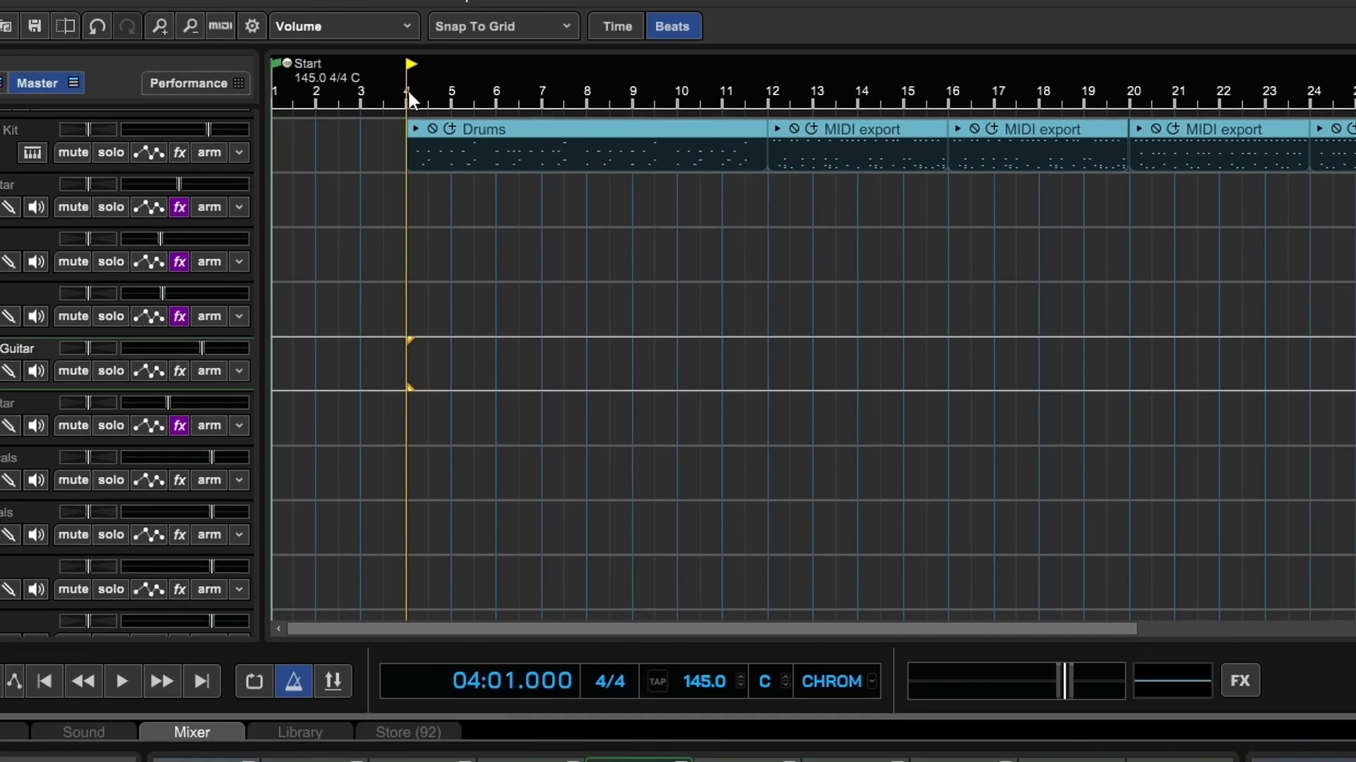
# Add a marker titled 'Intro/Verse1' at measure 4 on the ruler
pyautogui.doubleClick(494, 140)
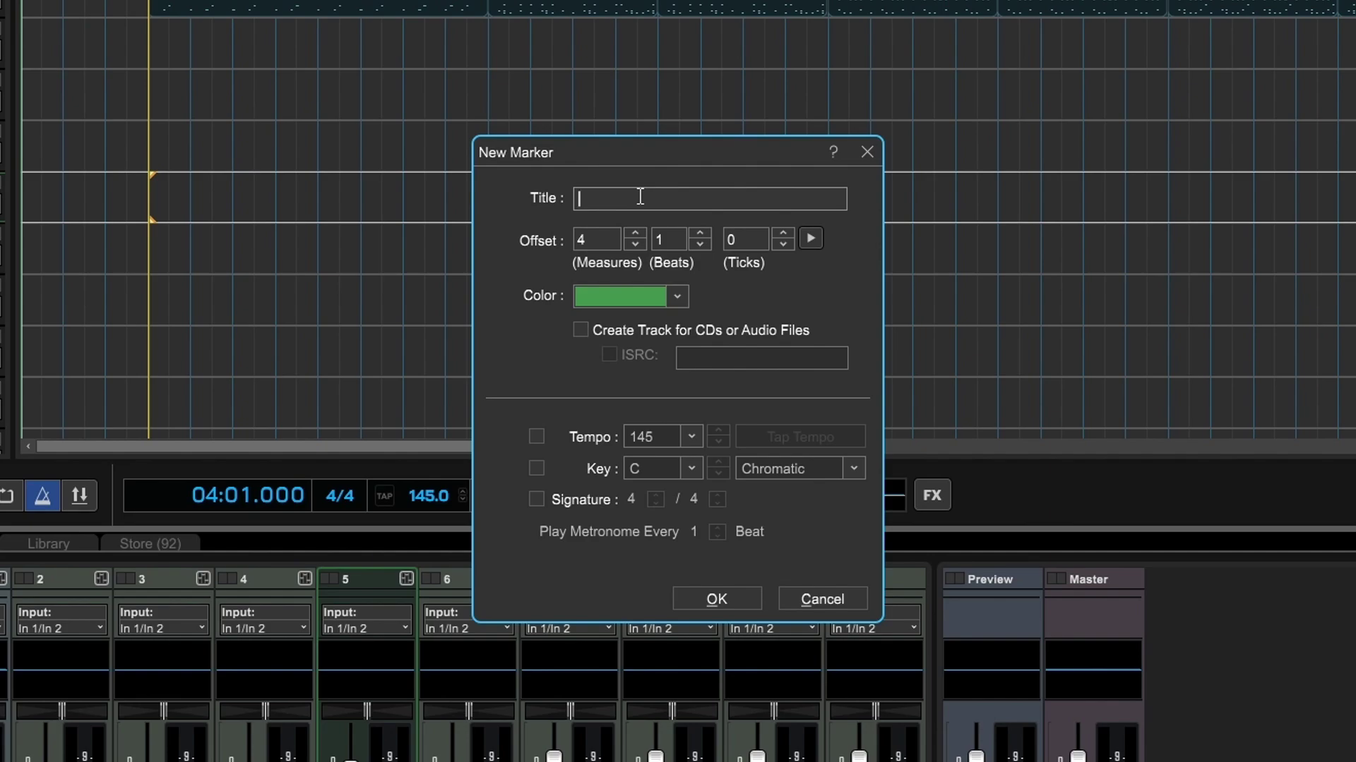
pyautogui.write('Intro')
pyautogui.write('/Verse1')
pyautogui.press('Return')
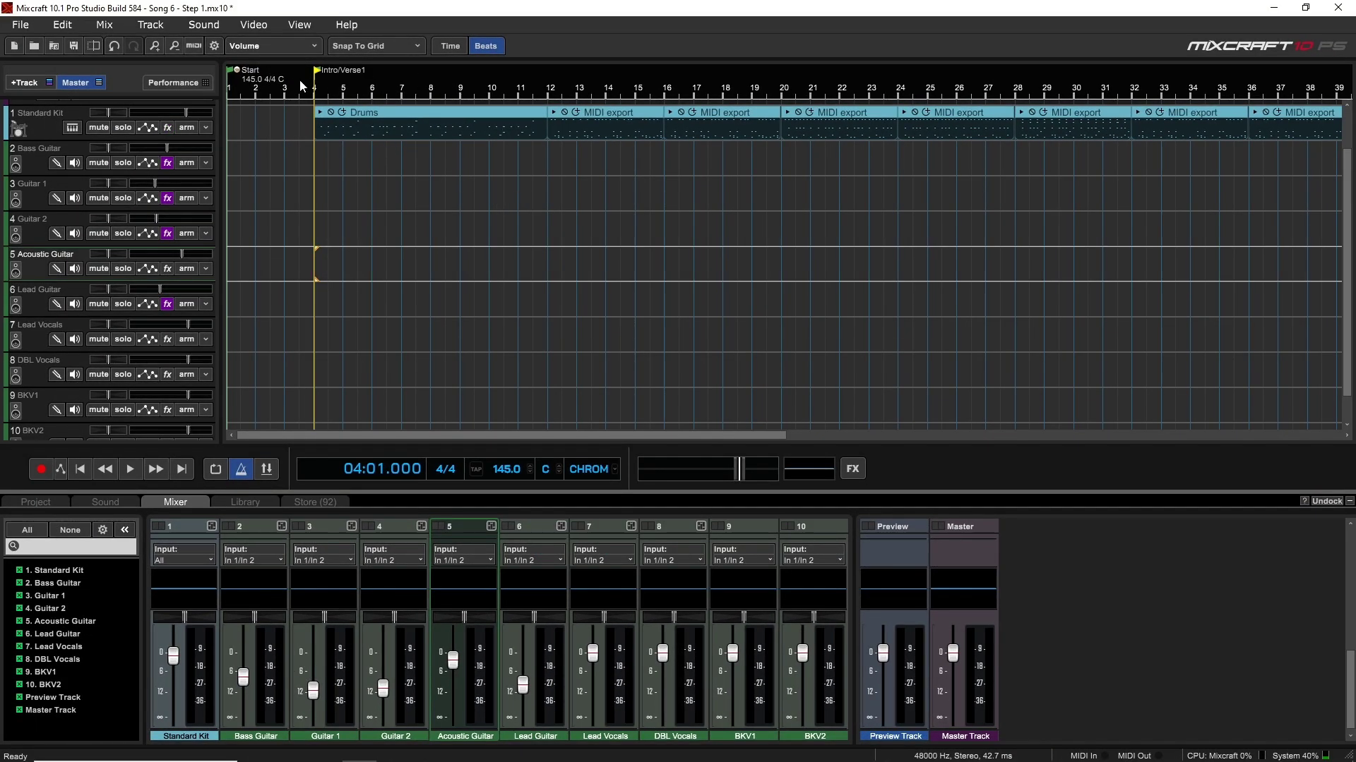
pyautogui.click(502, 117)
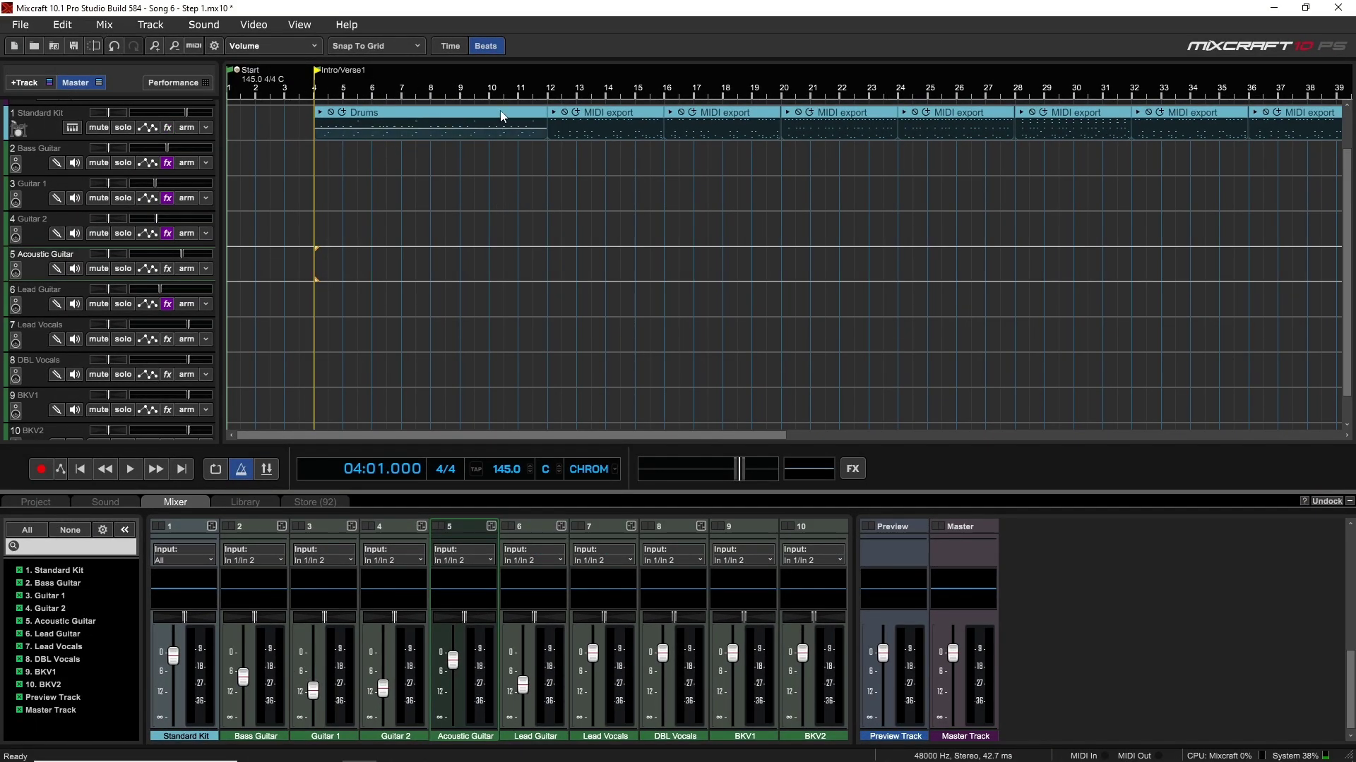
# Add a 'Pre Chorus' marker at measure 12 using Ctrl+/
pyautogui.click(556, 93)
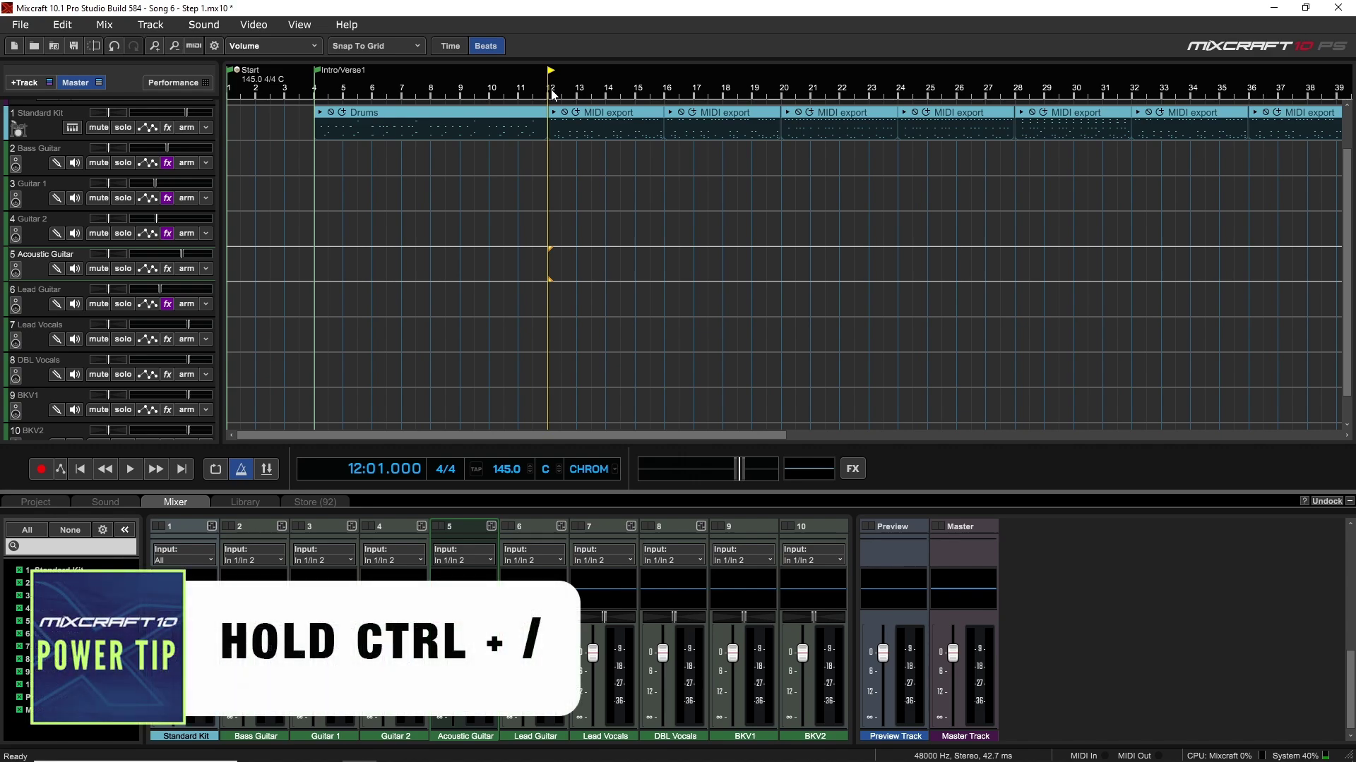
pyautogui.hotkey('ctrl', '/')
pyautogui.write('Pre C')
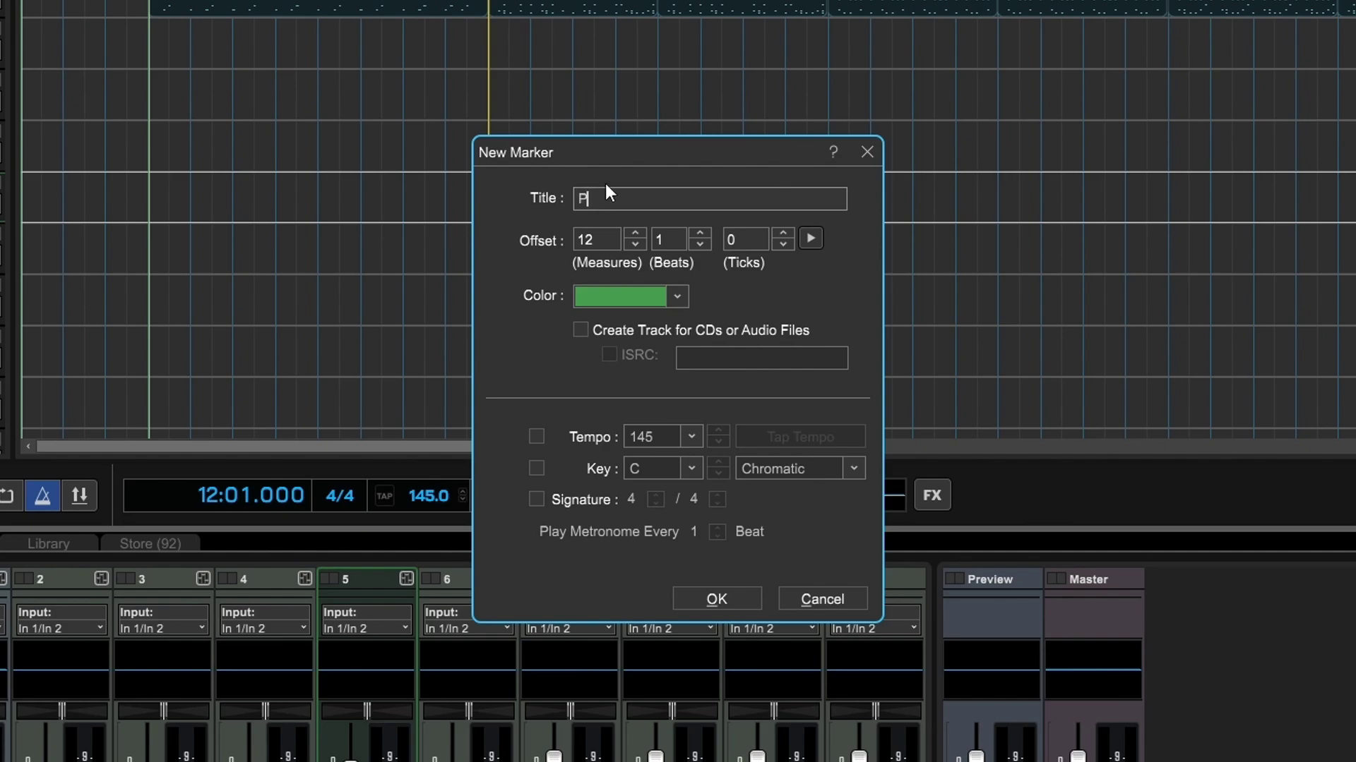
pyautogui.write('horus')
pyautogui.press('Return')
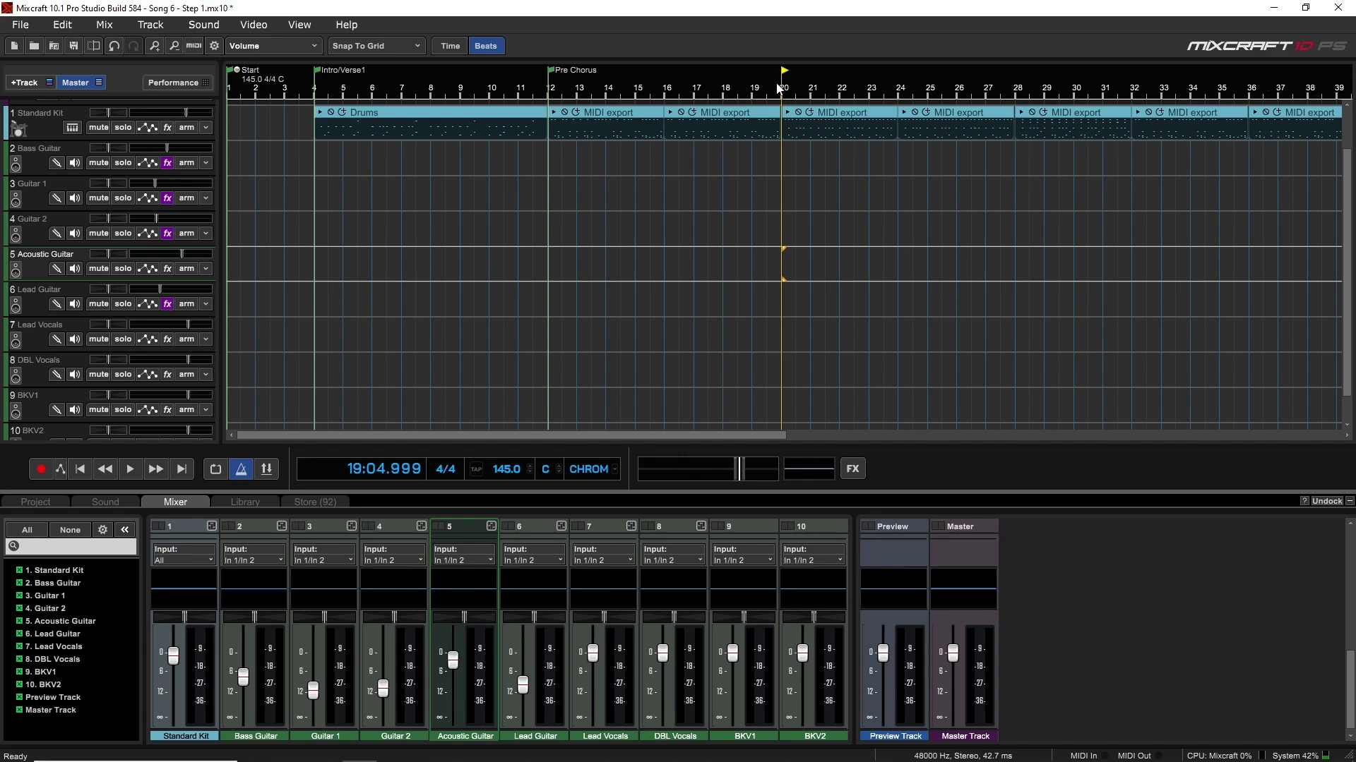
pyautogui.click(754, 94)
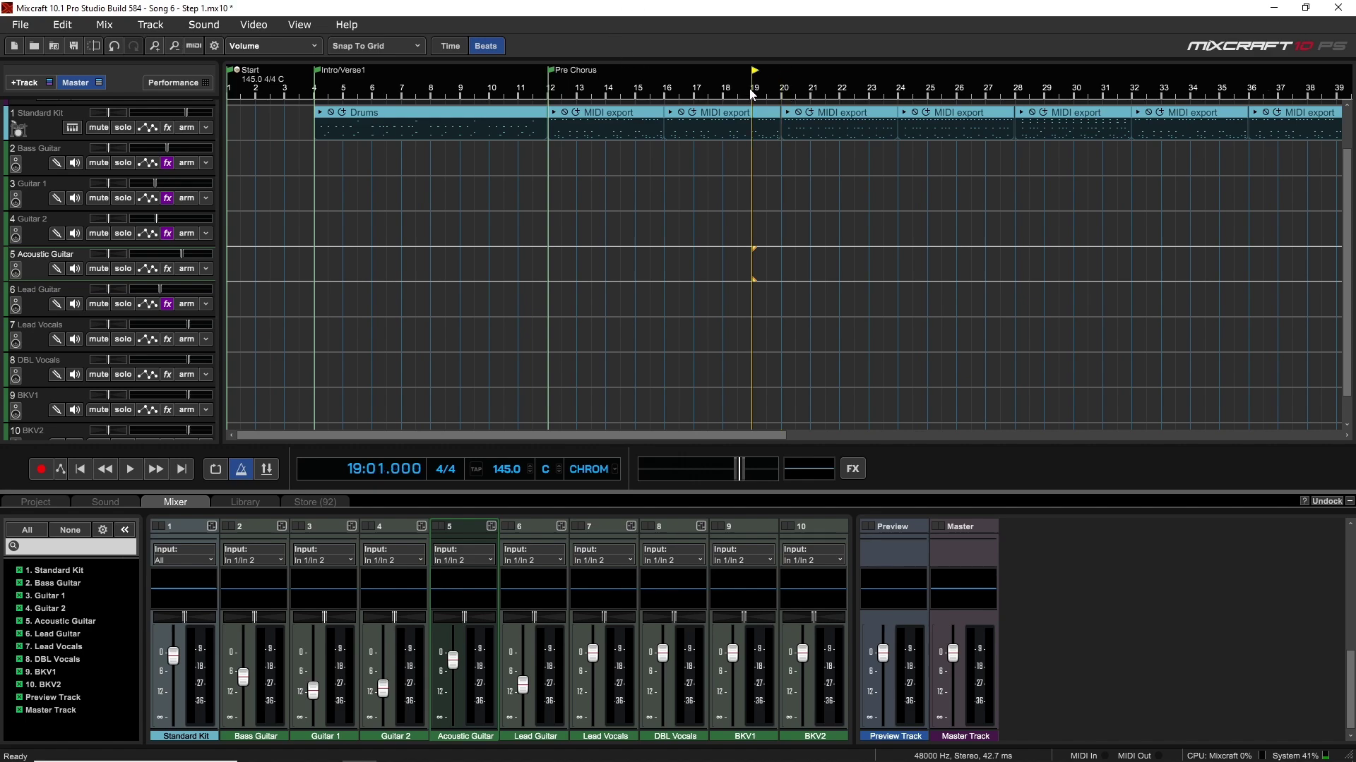
# Add a 'Chorus' marker at measure 20 through Mix > Markers > Add Marker
pyautogui.click(785, 94)
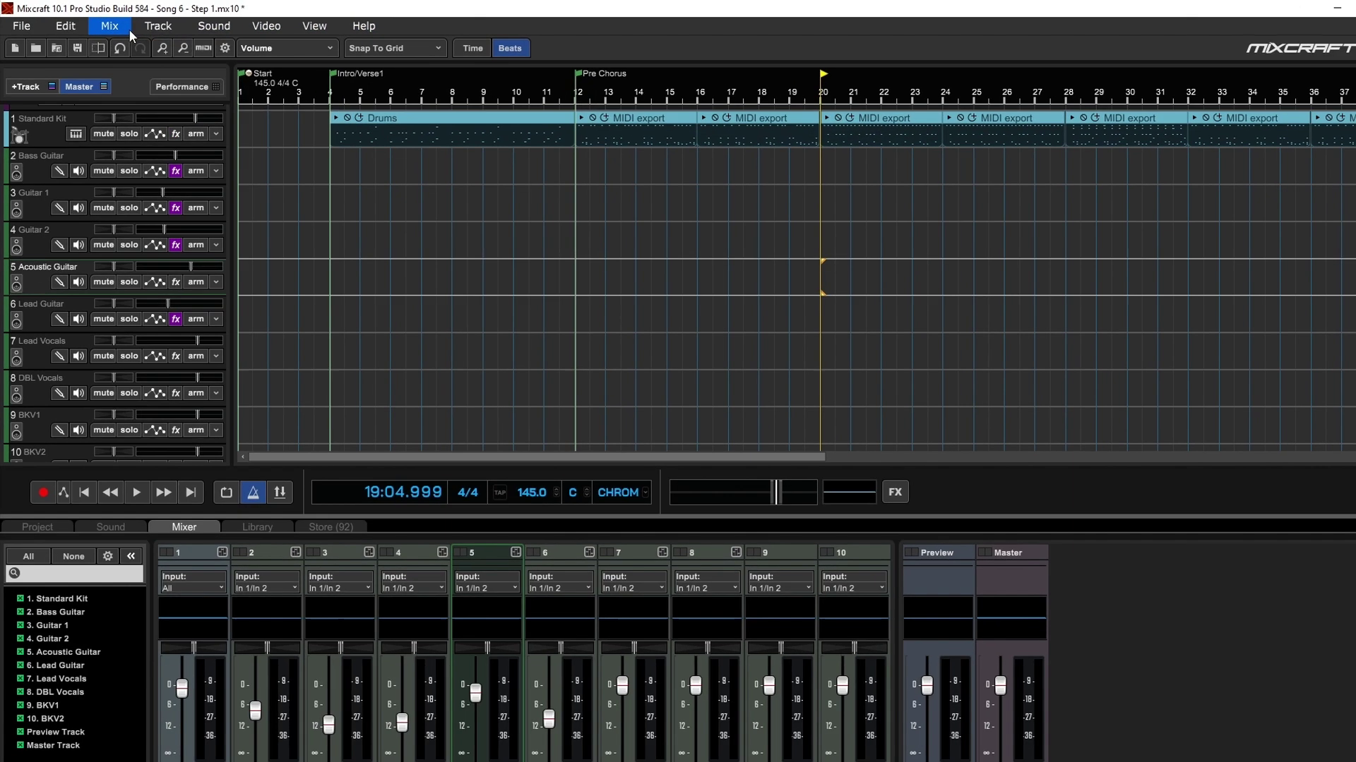
pyautogui.click(105, 25)
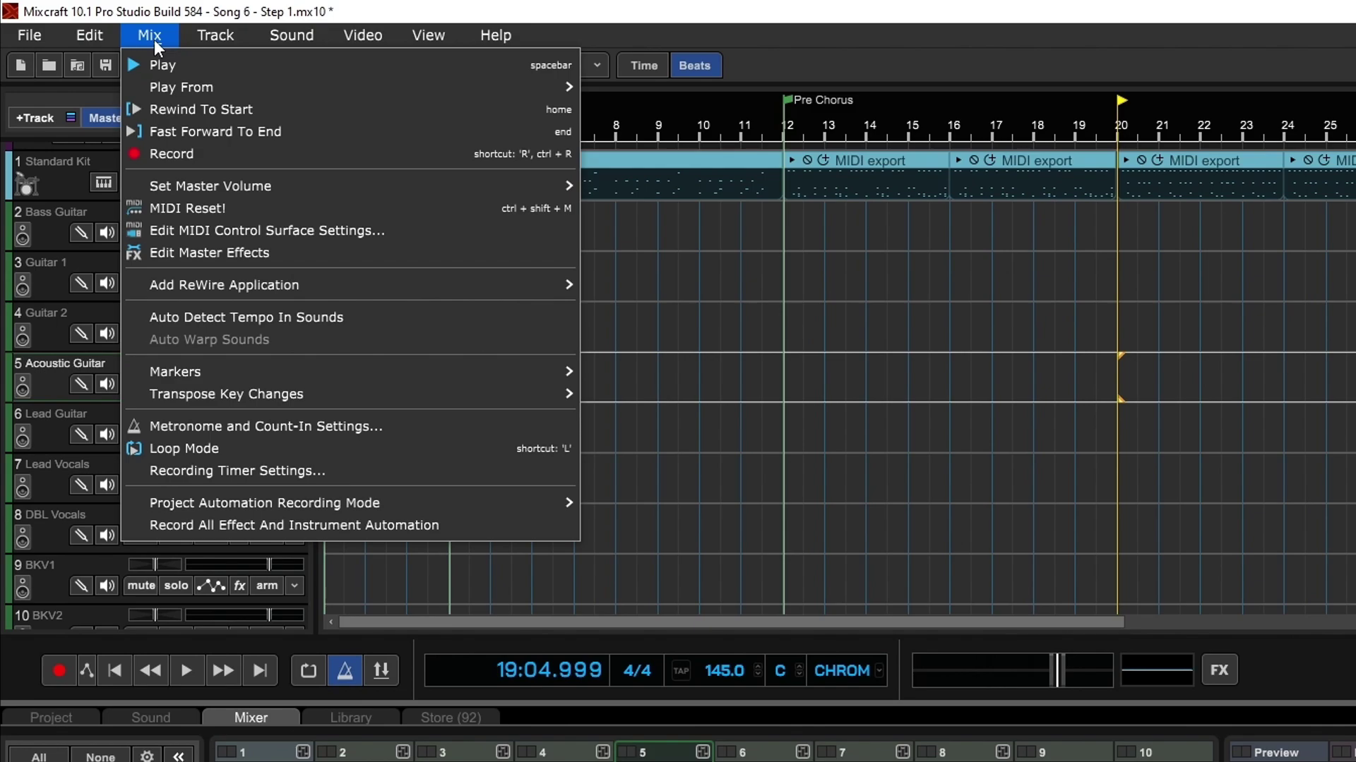
pyautogui.moveTo(175, 372)
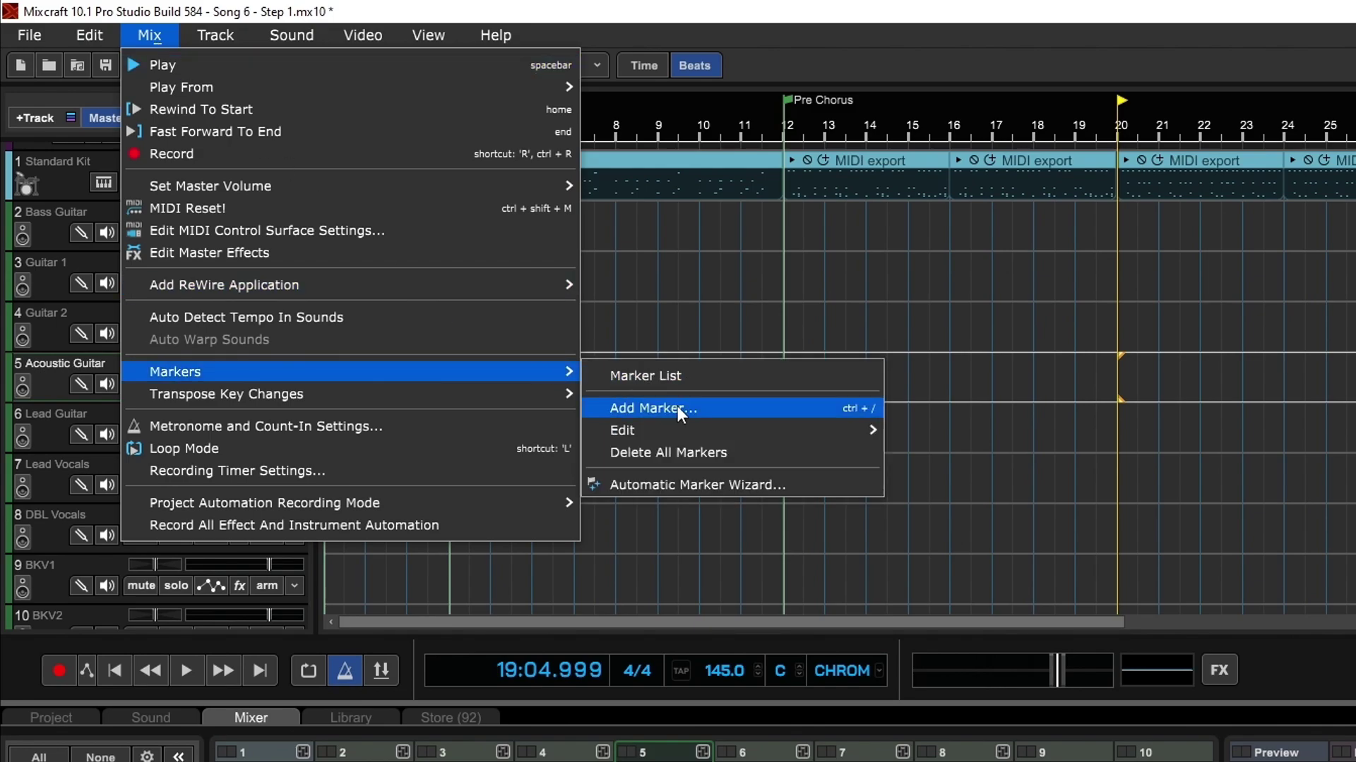
pyautogui.click(677, 405)
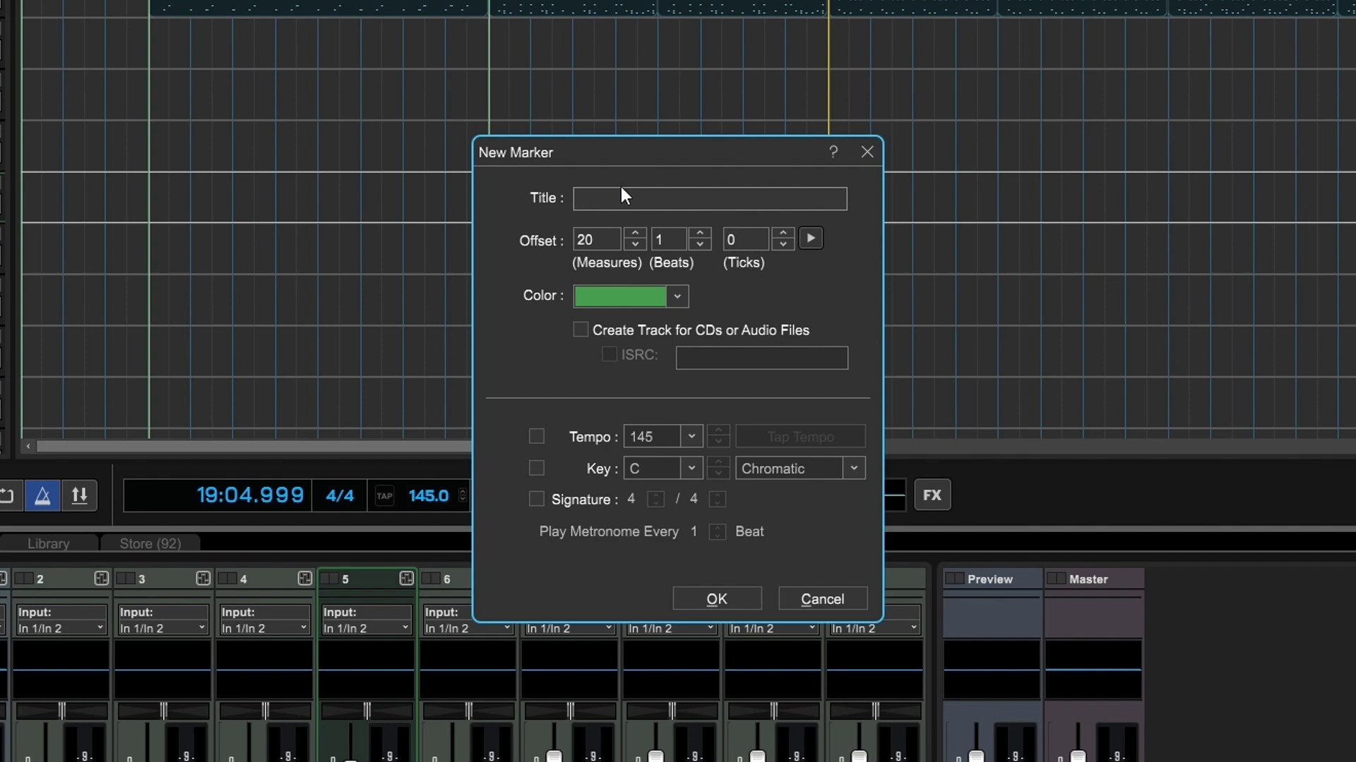
pyautogui.write('Chorus')
pyautogui.press('Return')
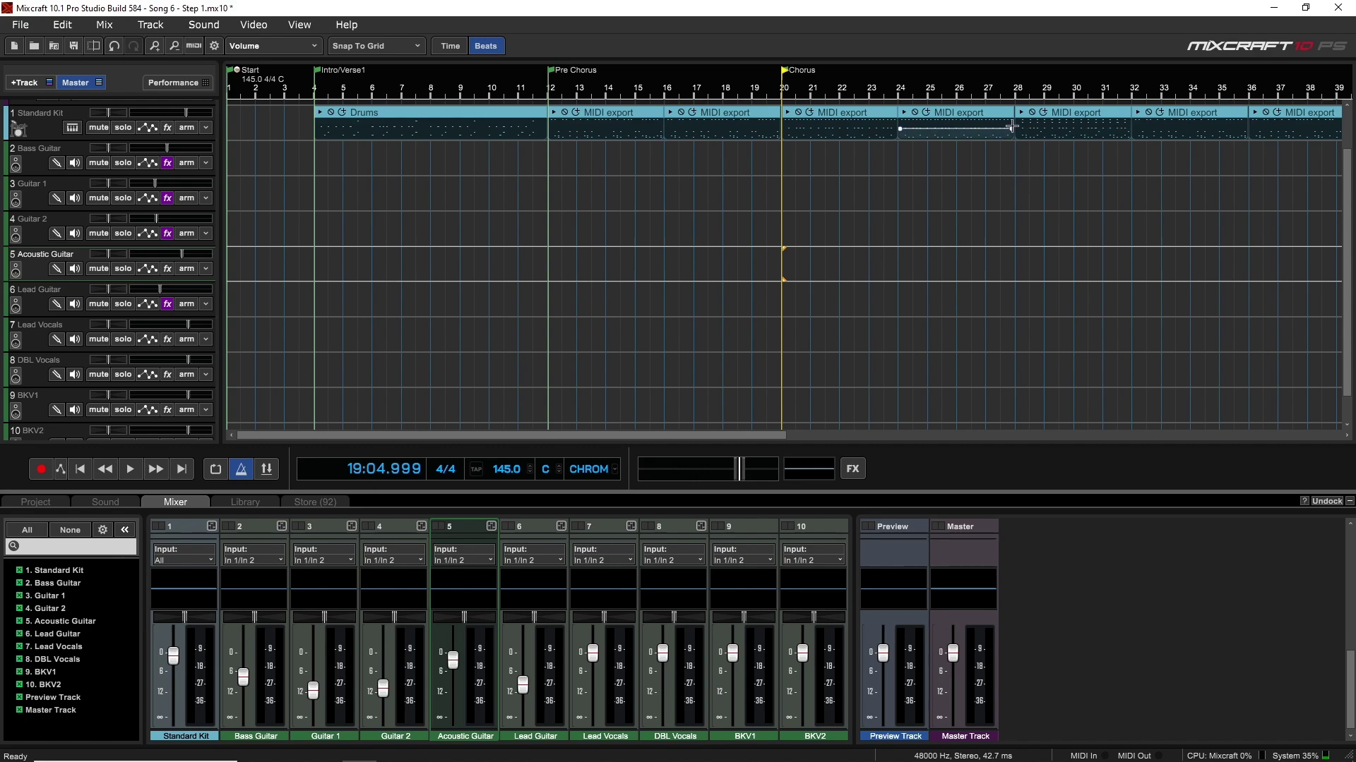
# Add a purple 'After Chorus' marker at measure 28
pyautogui.click(1018, 98)
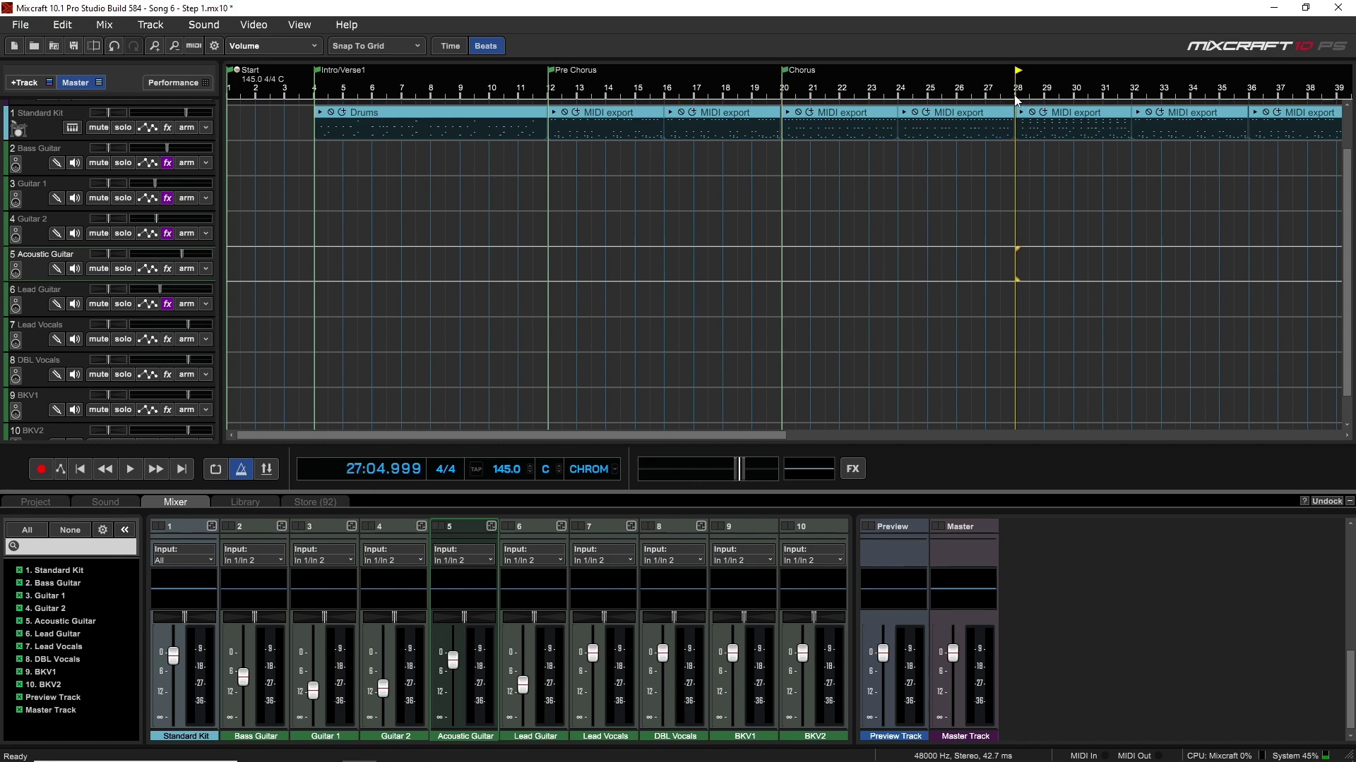
pyautogui.press('m')
pyautogui.write('After Chorus')
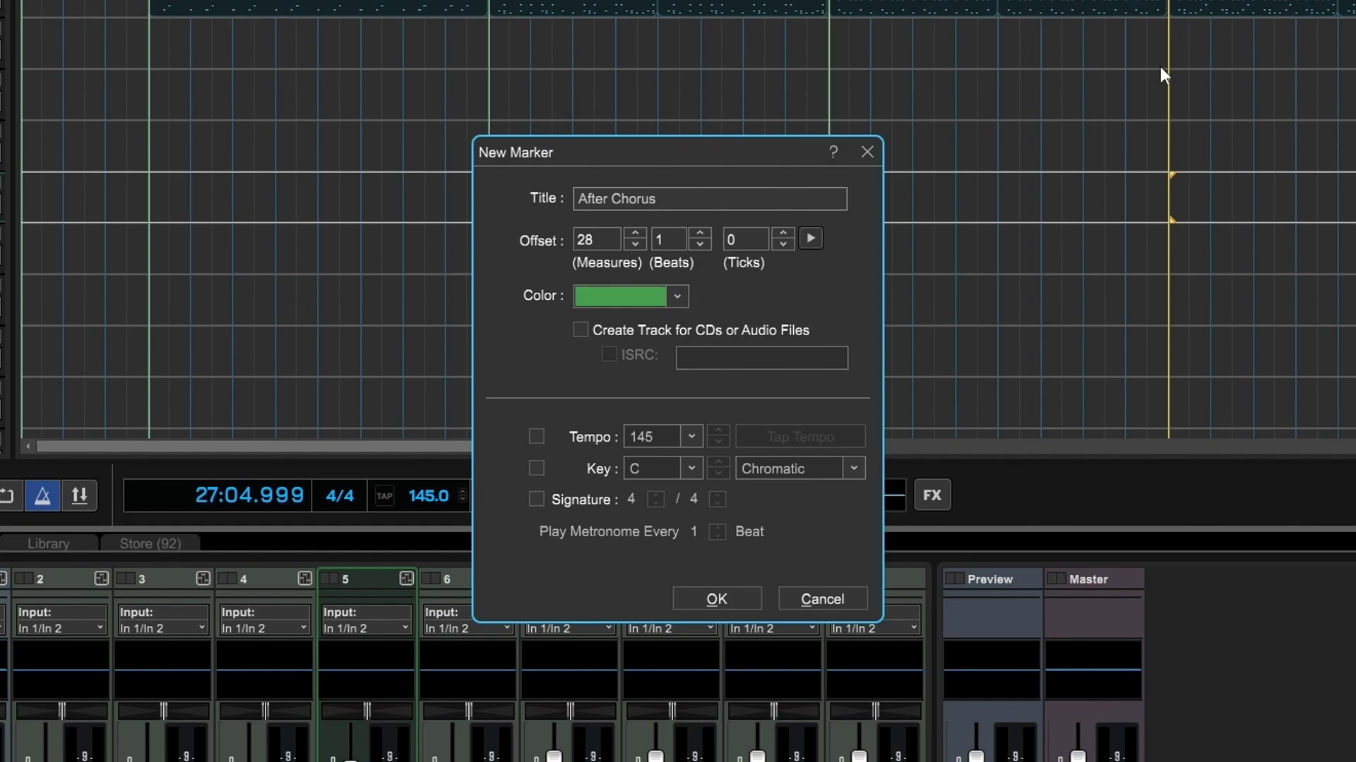
pyautogui.click(679, 297)
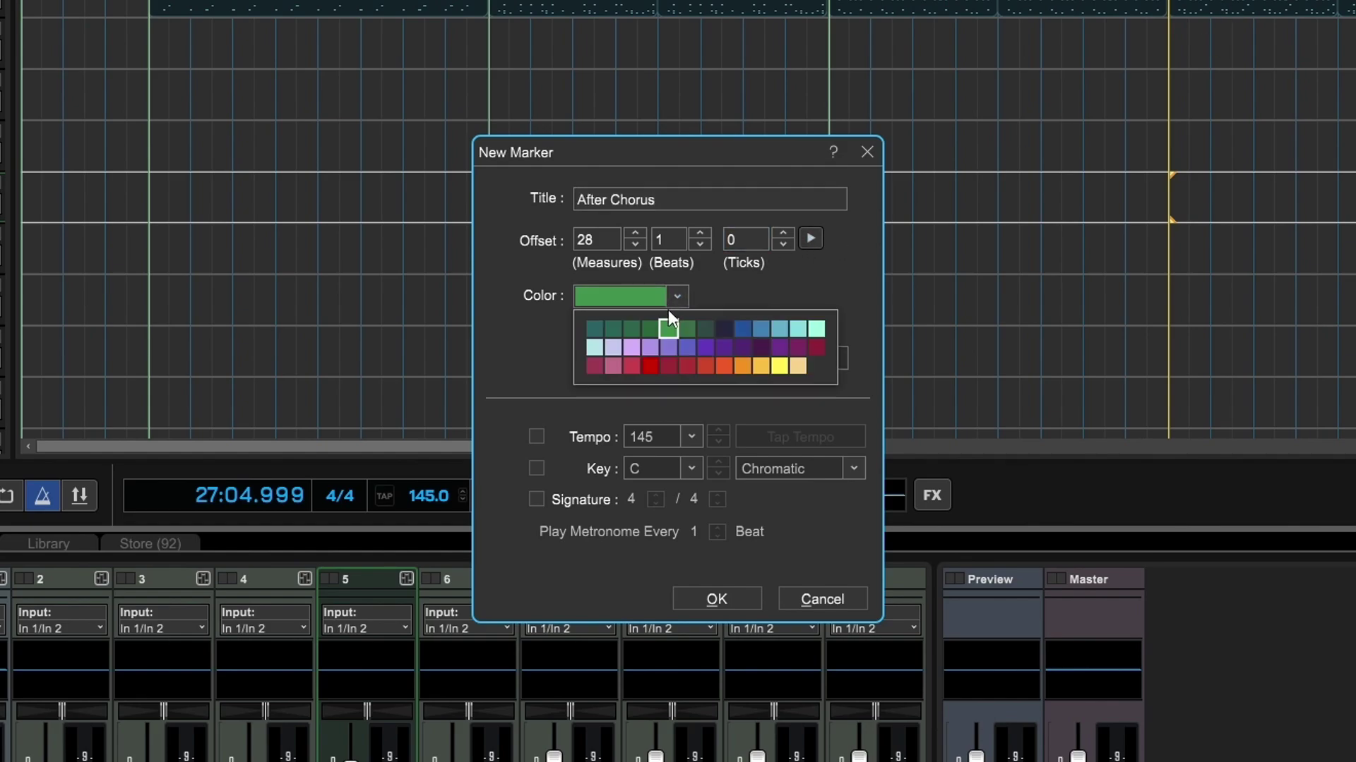
pyautogui.click(710, 345)
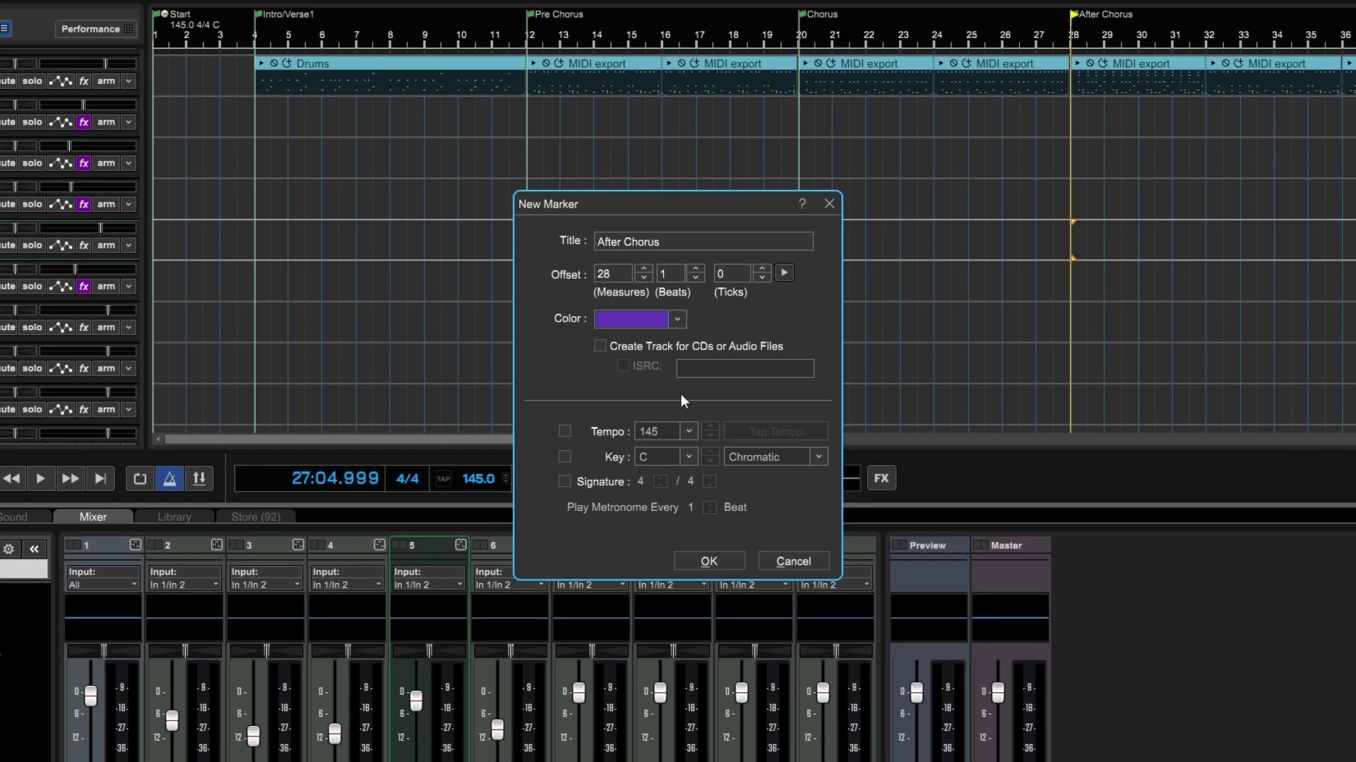
pyautogui.press('Return')
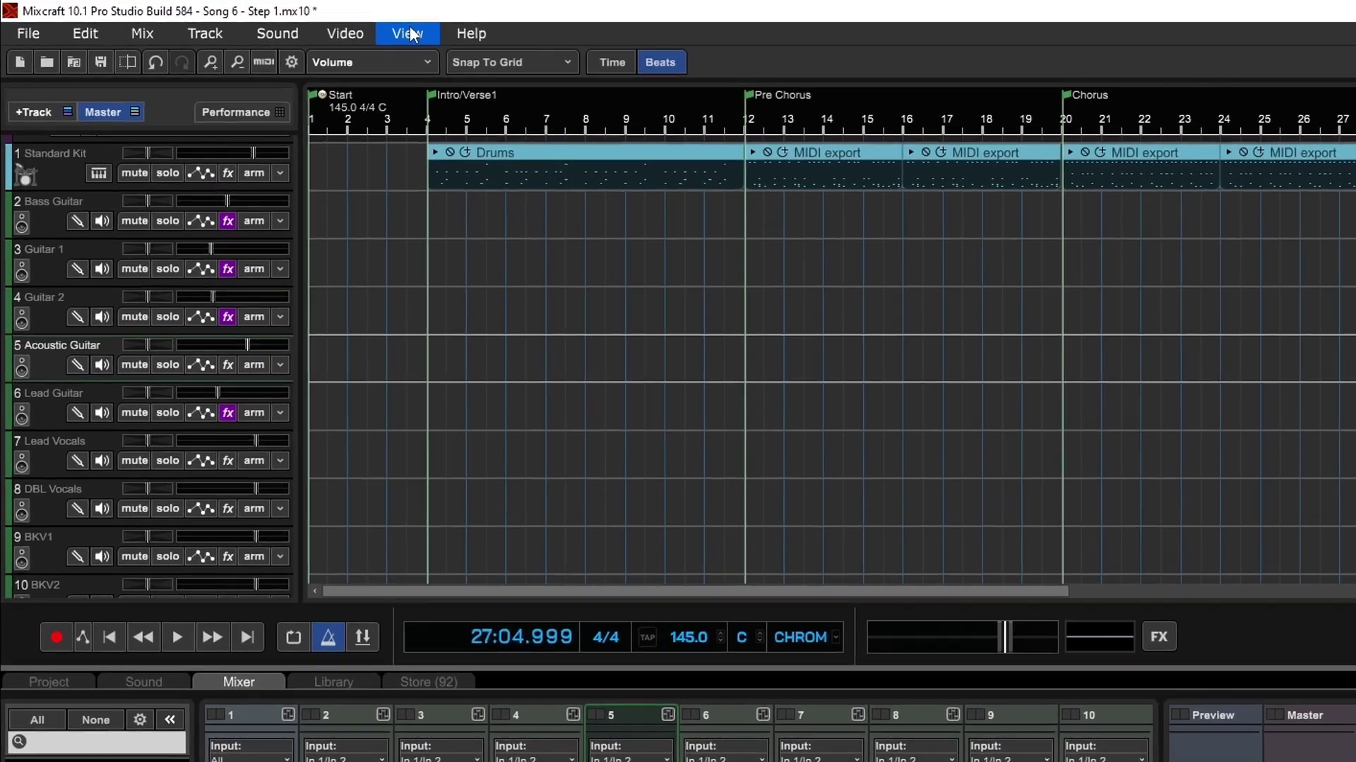
# Show the Marker List, audition from After Chorus, then play from Pre Chorus
pyautogui.click(411, 35)
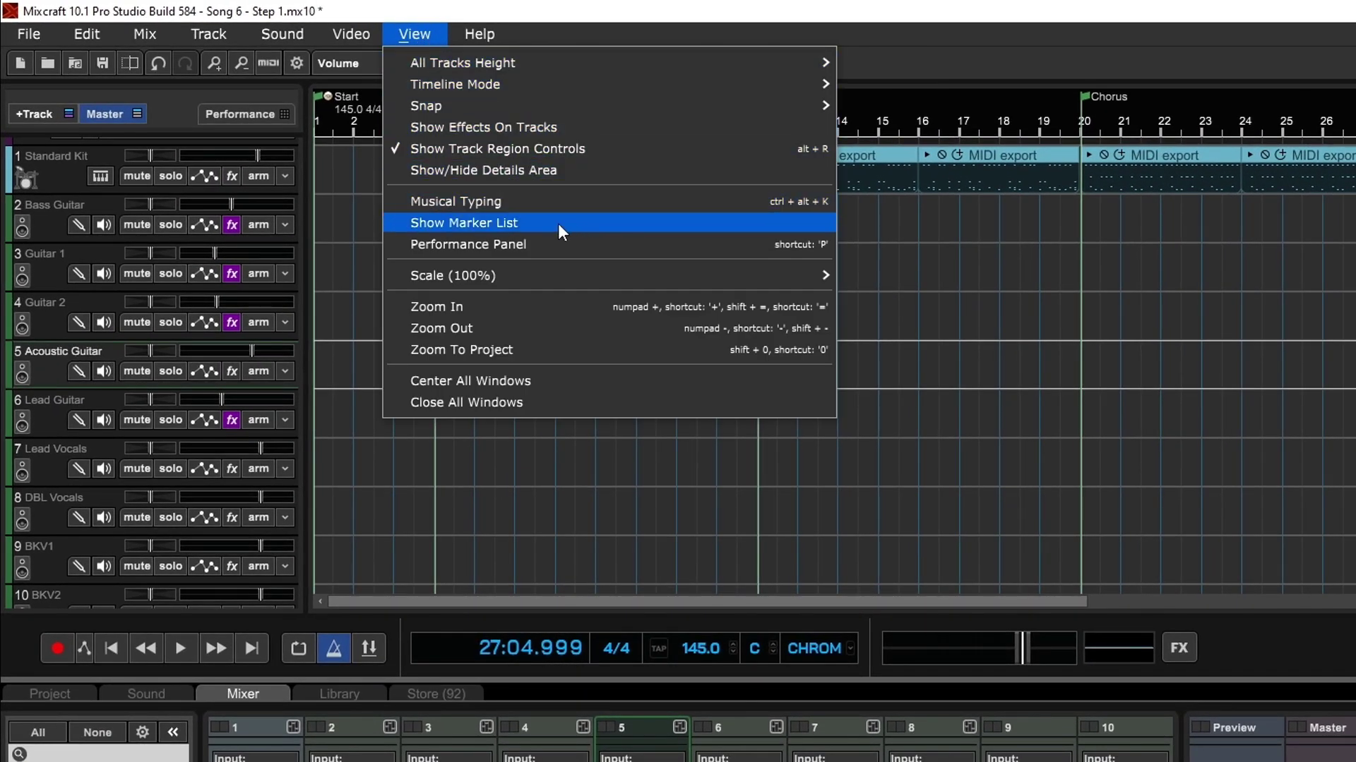
pyautogui.click(488, 220)
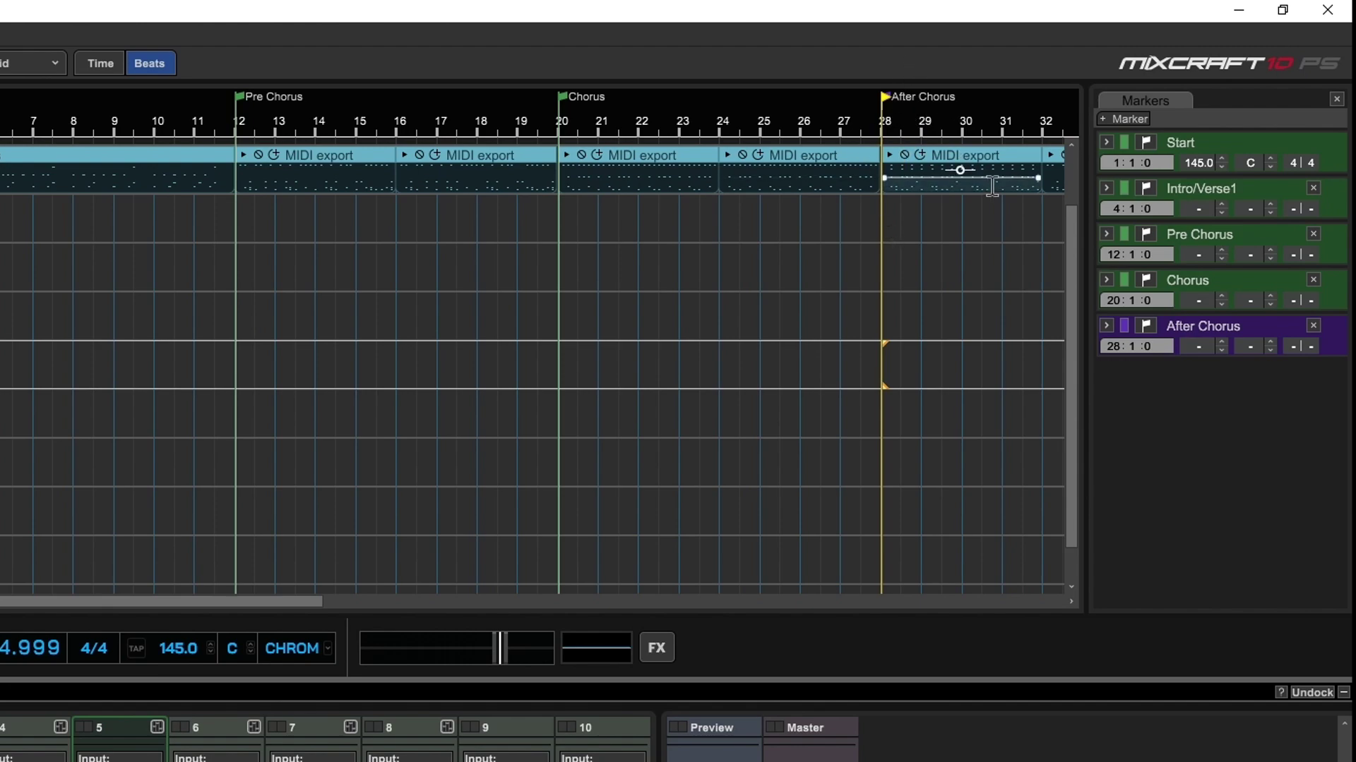
pyautogui.click(1105, 325)
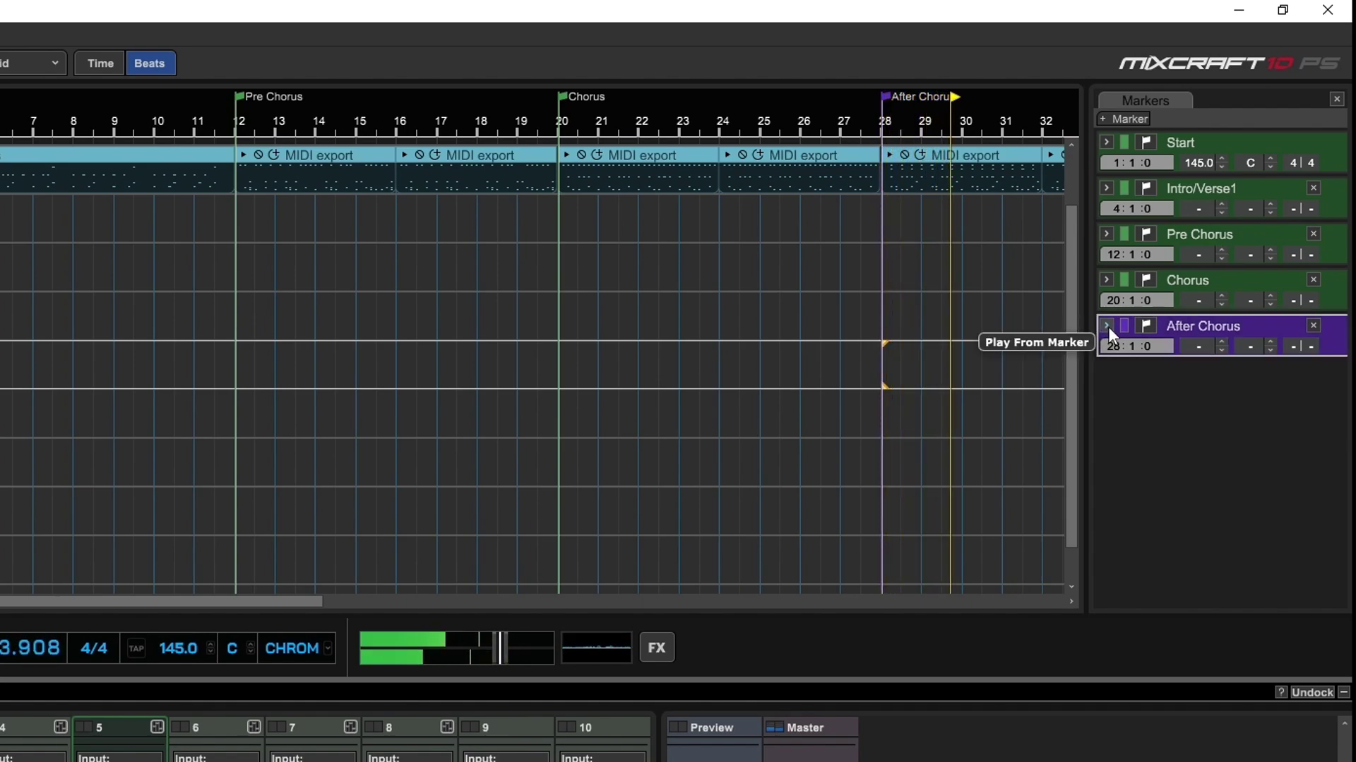
pyautogui.click(1108, 327)
pyautogui.click(1107, 325)
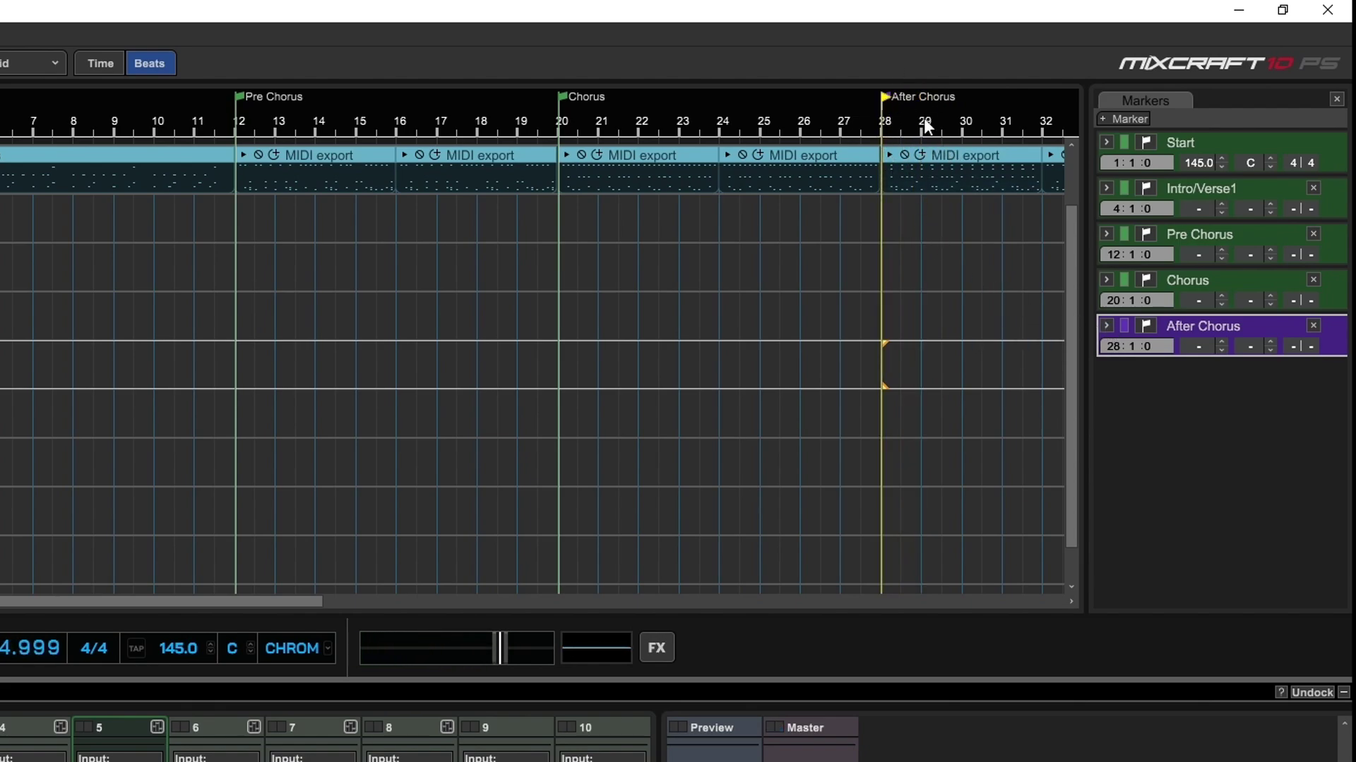
pyautogui.click(1106, 234)
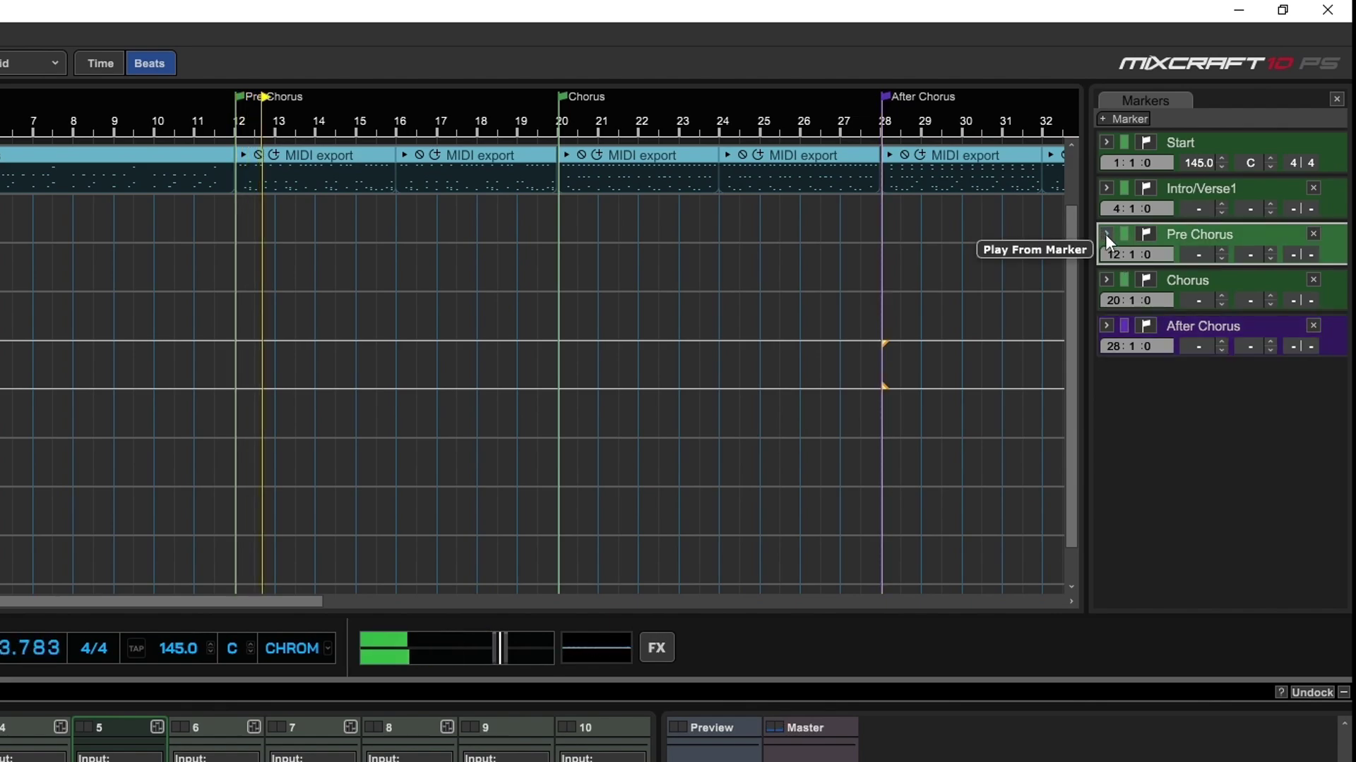
# Recolor Pre Chorus purple, Chorus red and Intro/Verse1 blue, then move to bar 32
pyautogui.press('space')
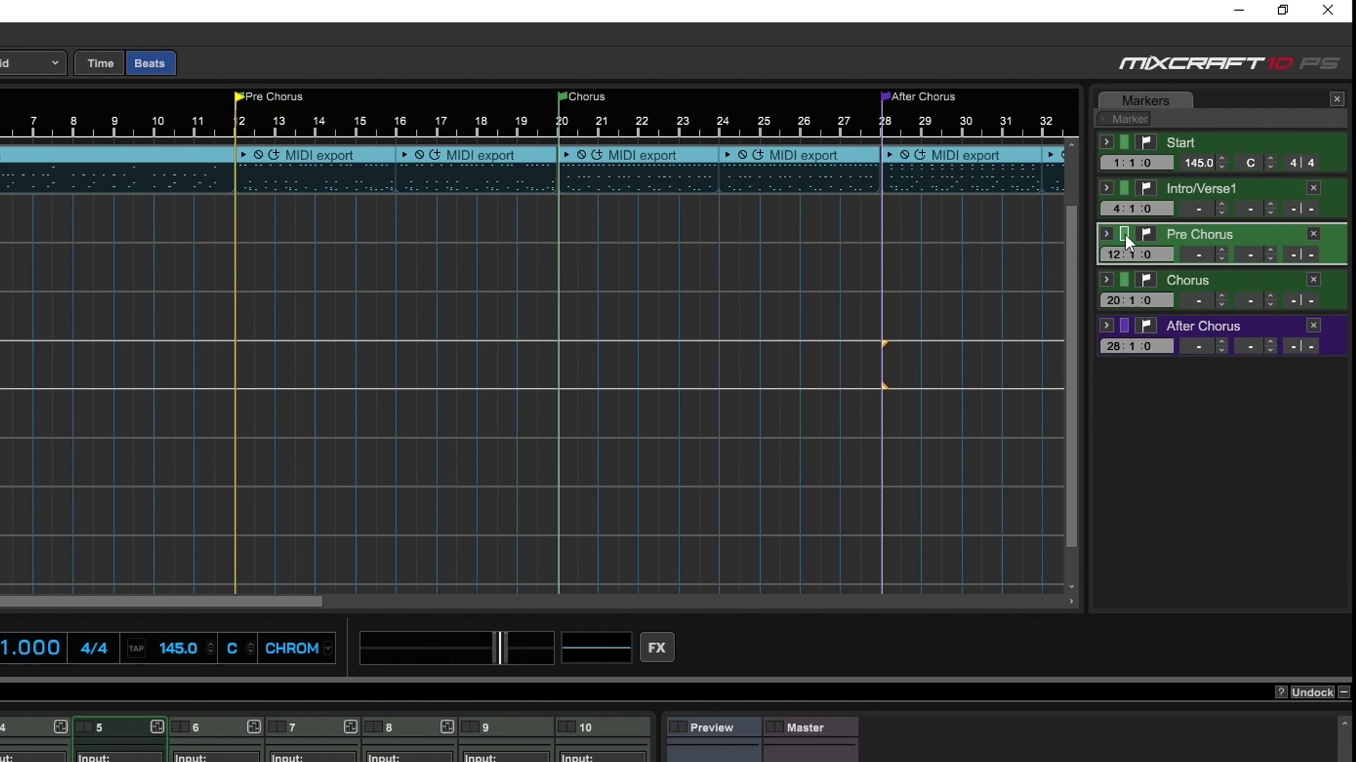
pyautogui.click(1124, 234)
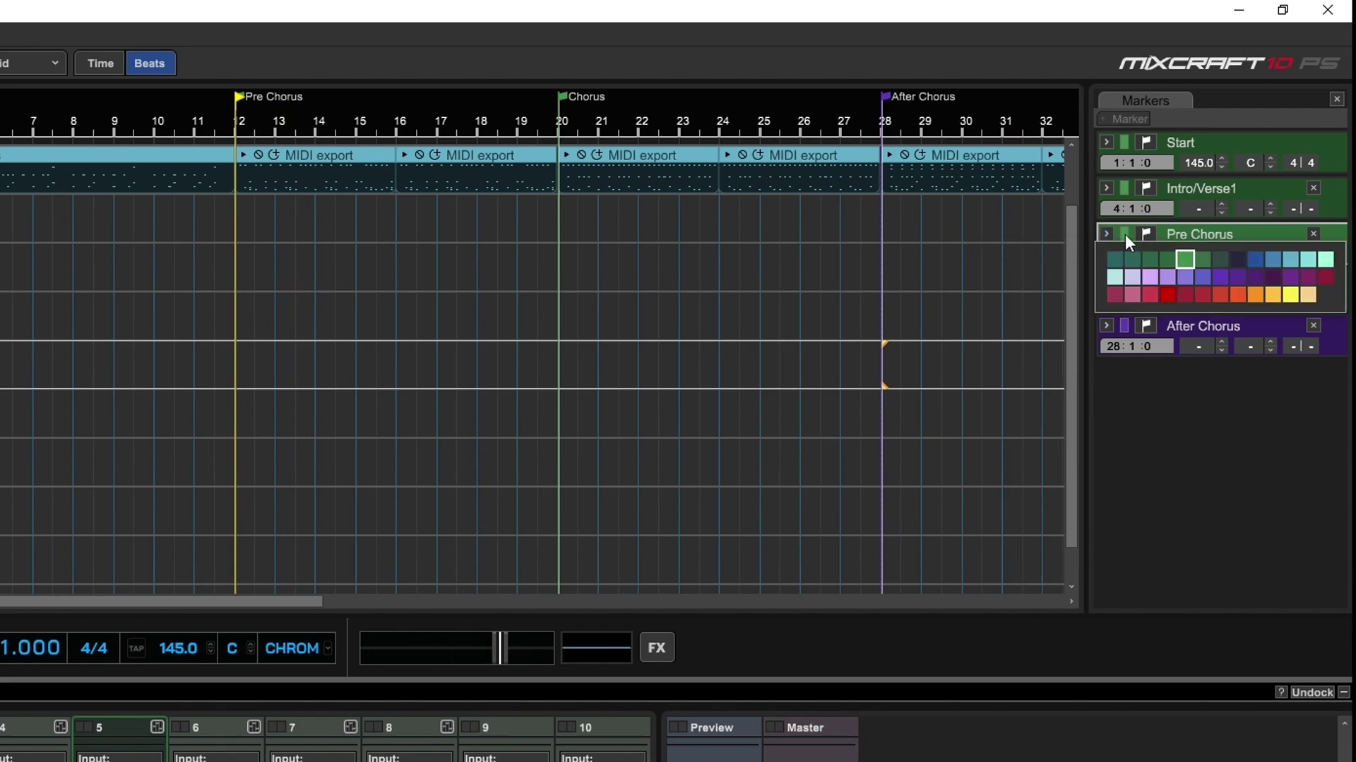
pyautogui.click(1224, 278)
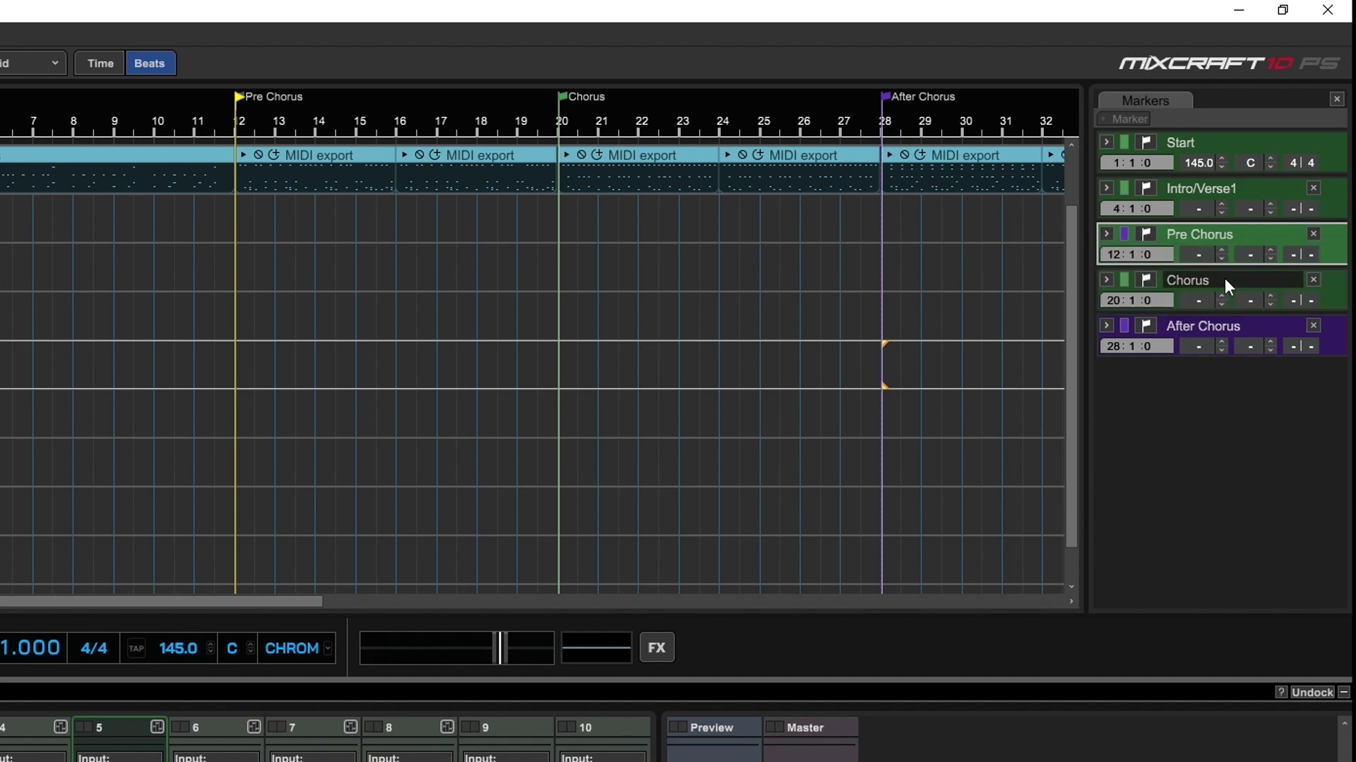
pyautogui.click(1124, 281)
pyautogui.click(1165, 340)
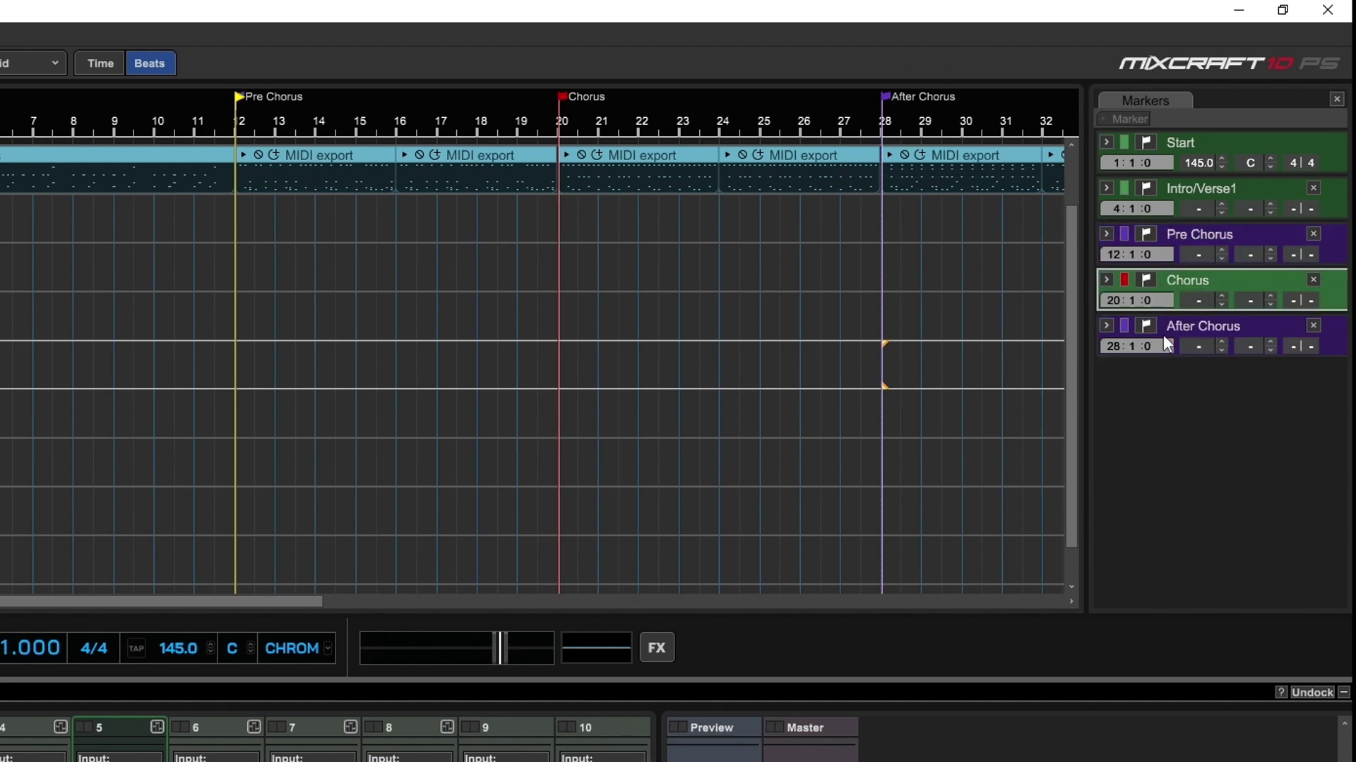
pyautogui.click(1218, 199)
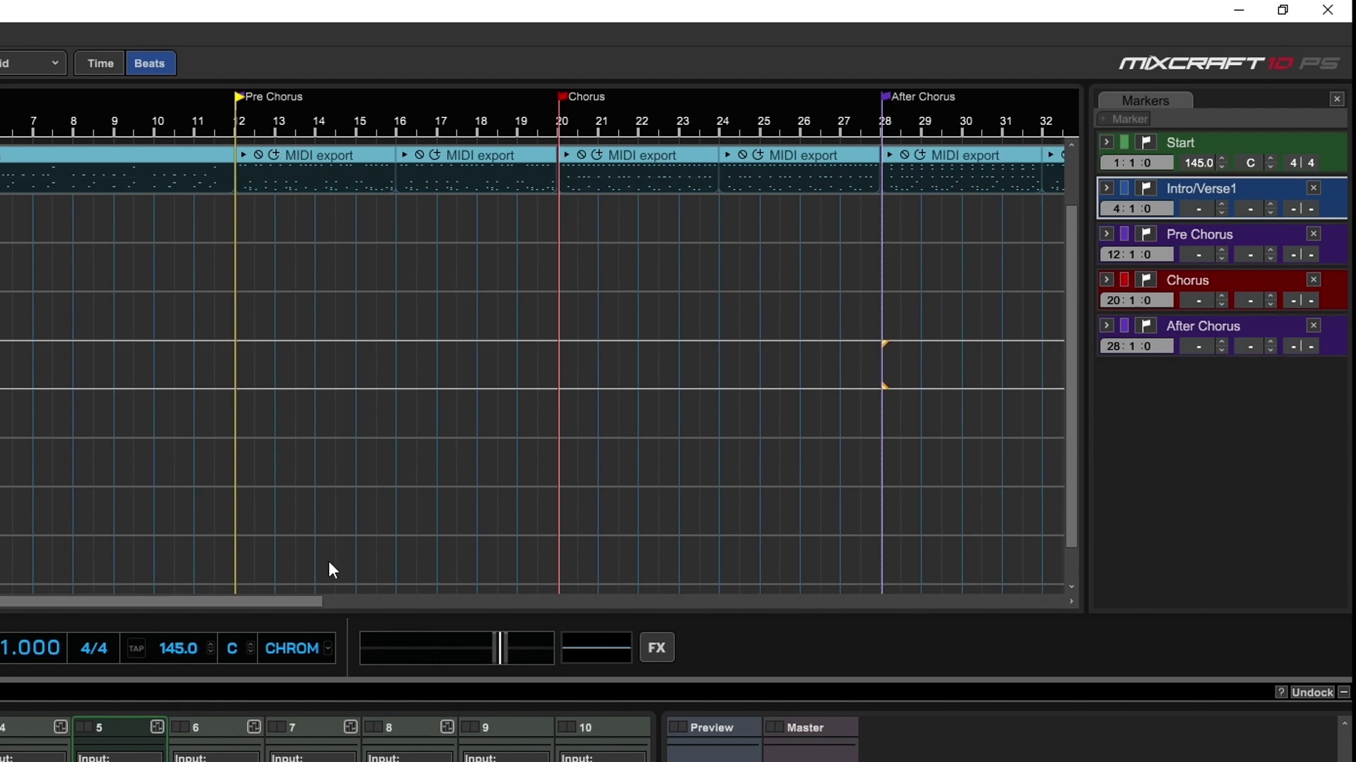
pyautogui.moveTo(302, 603); pyautogui.dragTo(473, 603)
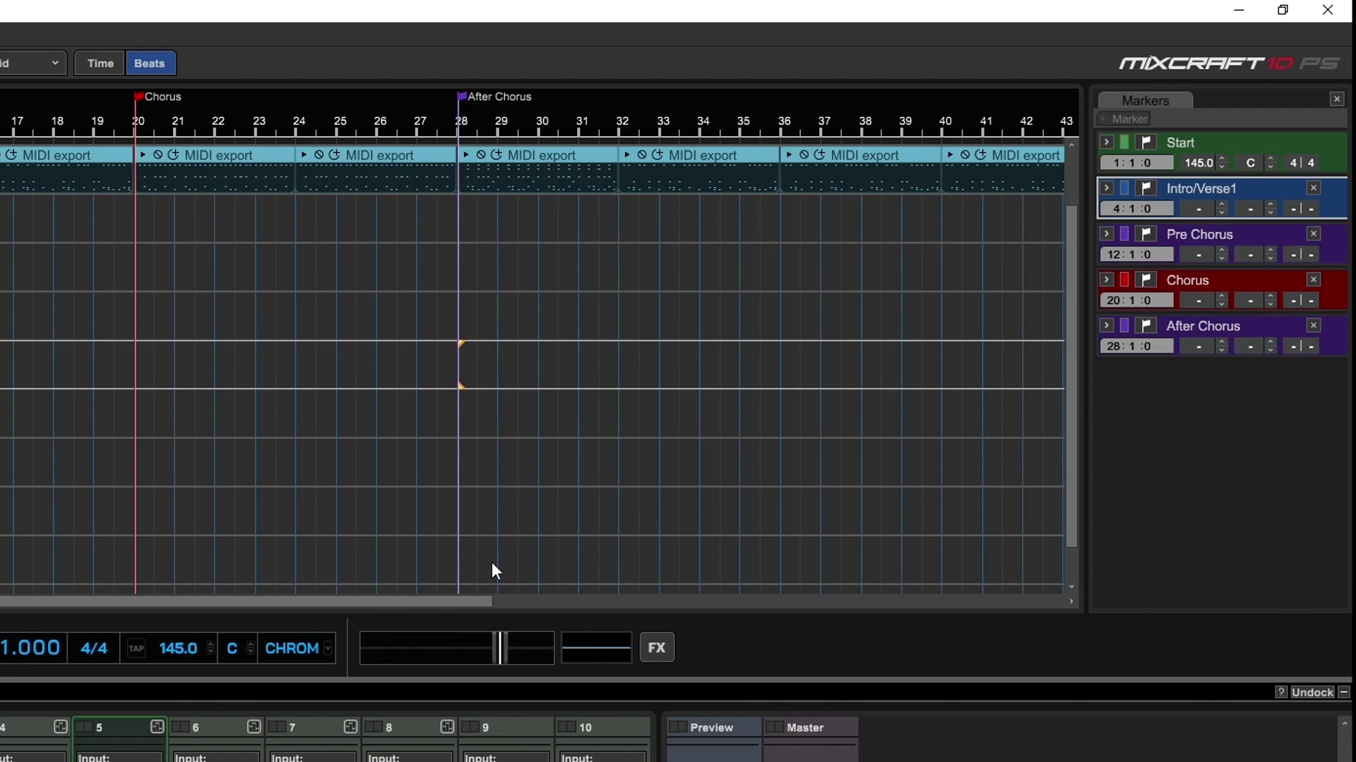
pyautogui.press('Right')
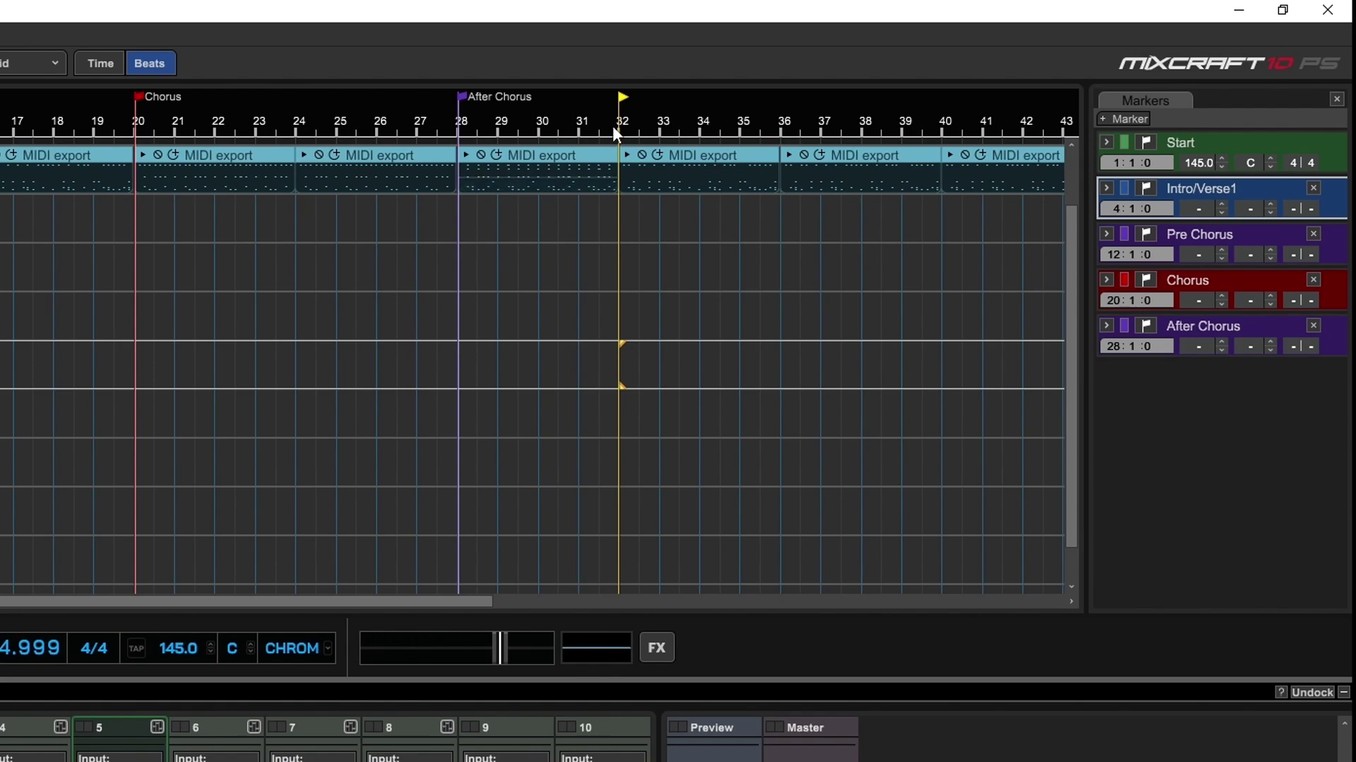
pyautogui.click(1114, 118)
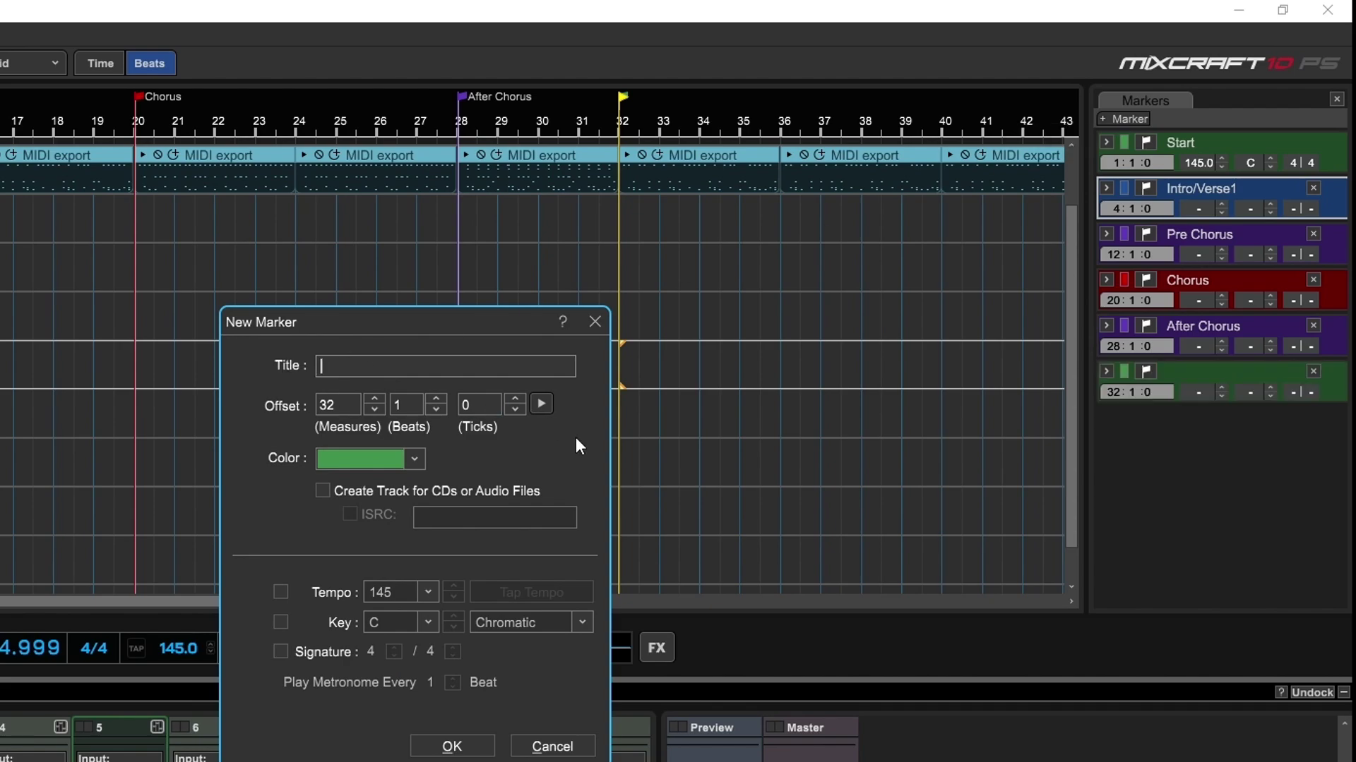
pyautogui.write('Verse 2')
# Name the bar 32 marker 'Verse 2' and set its color to blue
pyautogui.click(347, 459)
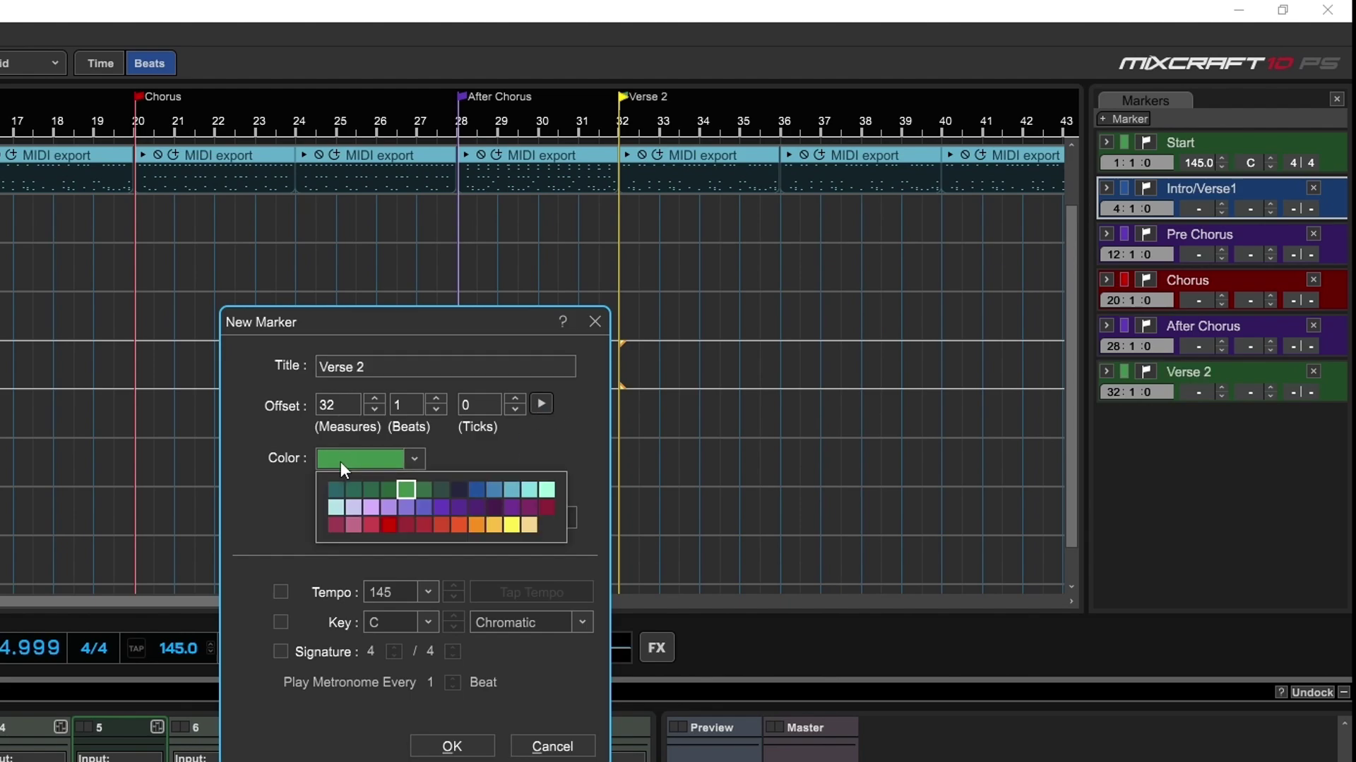
pyautogui.click(477, 489)
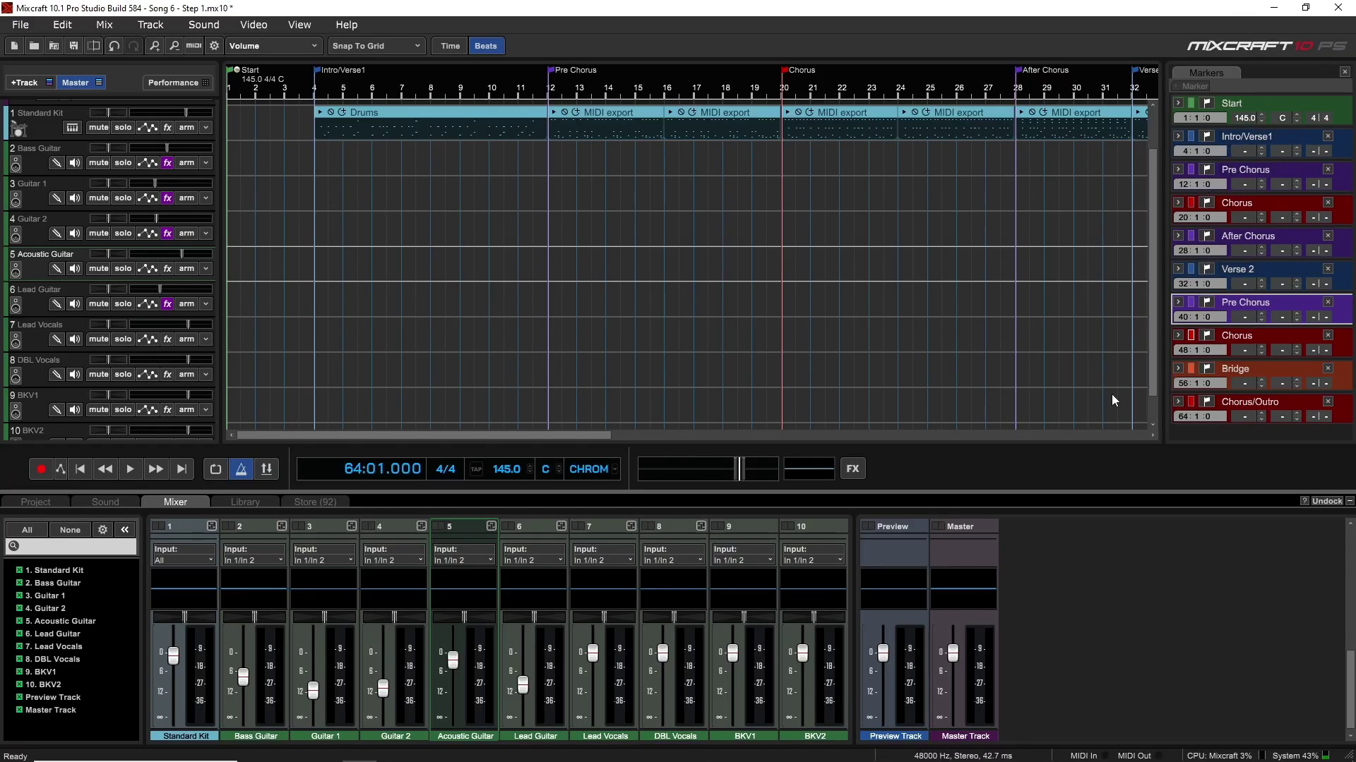
pyautogui.moveTo(576, 433); pyautogui.dragTo(739, 480)
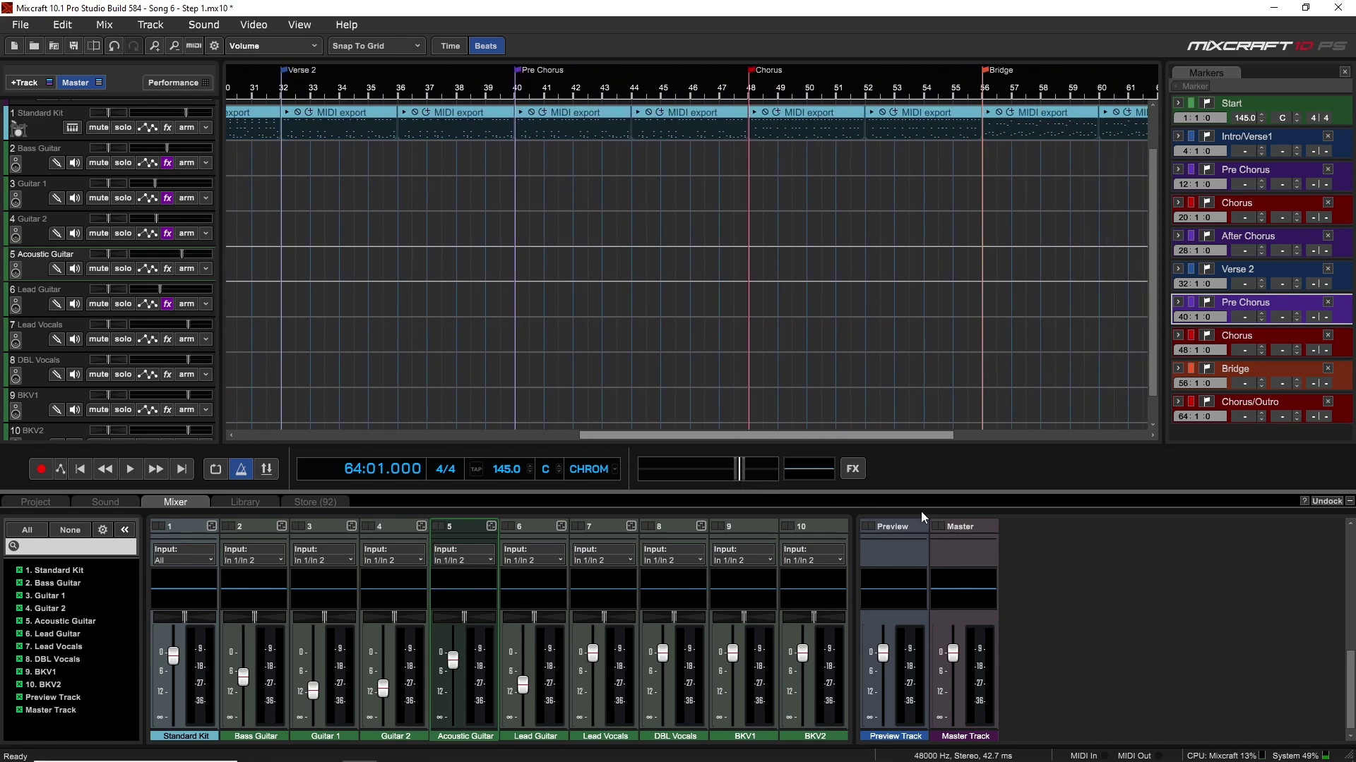
pyautogui.moveTo(739, 480); pyautogui.dragTo(1065, 570)
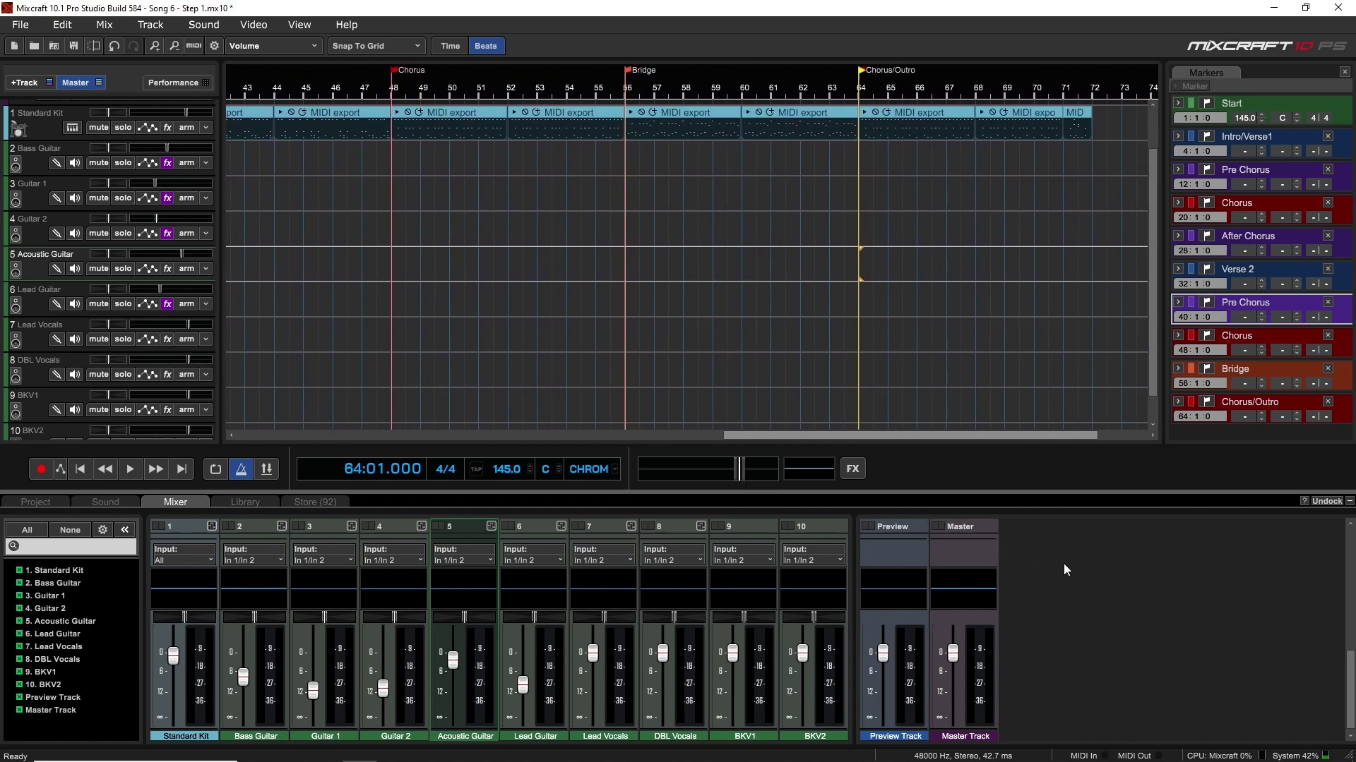
pyautogui.moveTo(1063, 563)
pyautogui.mouseDown()
pyautogui.moveTo(711, 557)
pyautogui.moveTo(519, 535)
pyautogui.mouseUp()
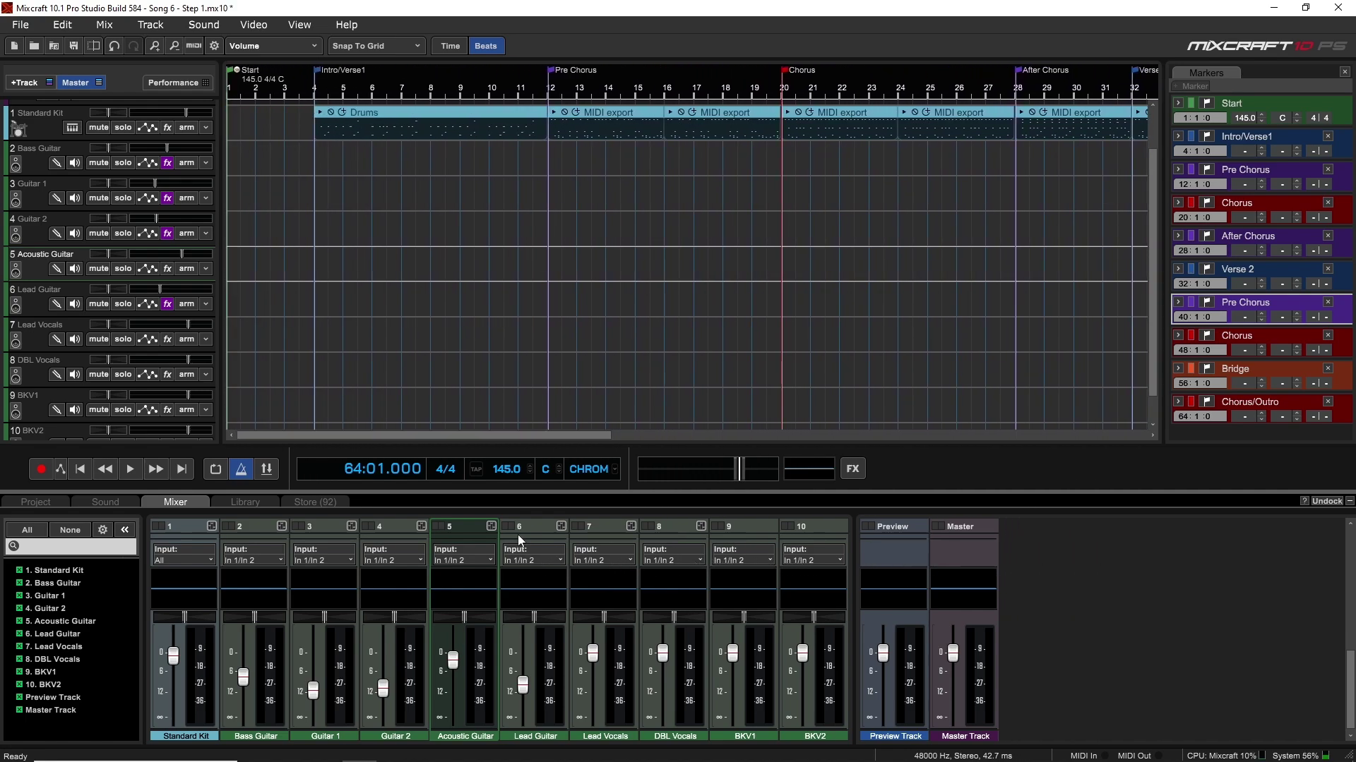